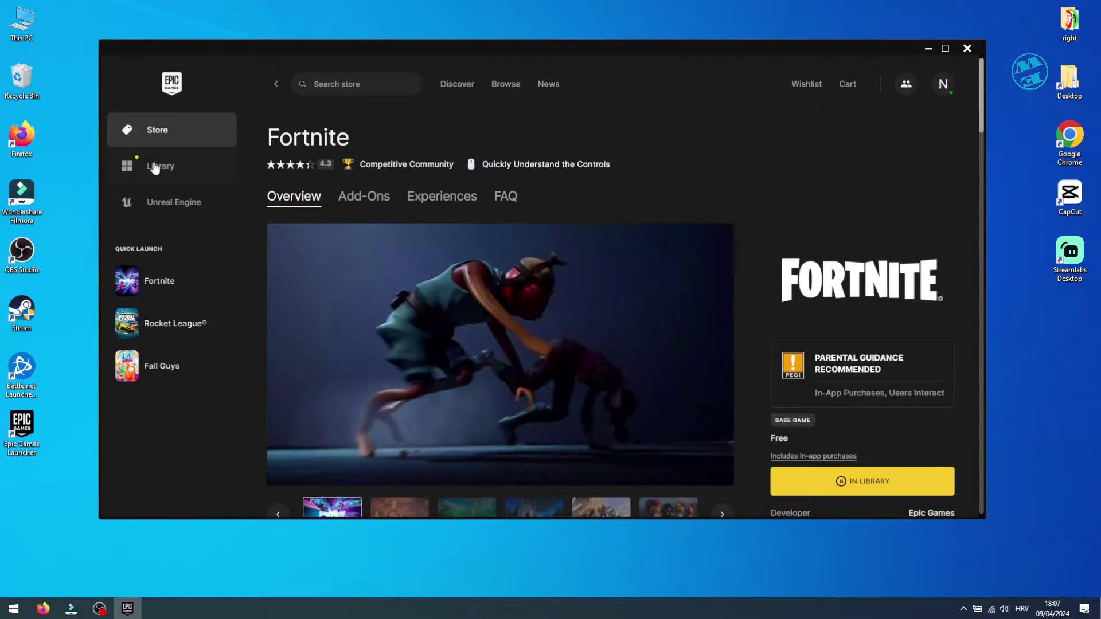
Open Fortnite's installation folder through the game's management options in the library.
left_click(155, 166)
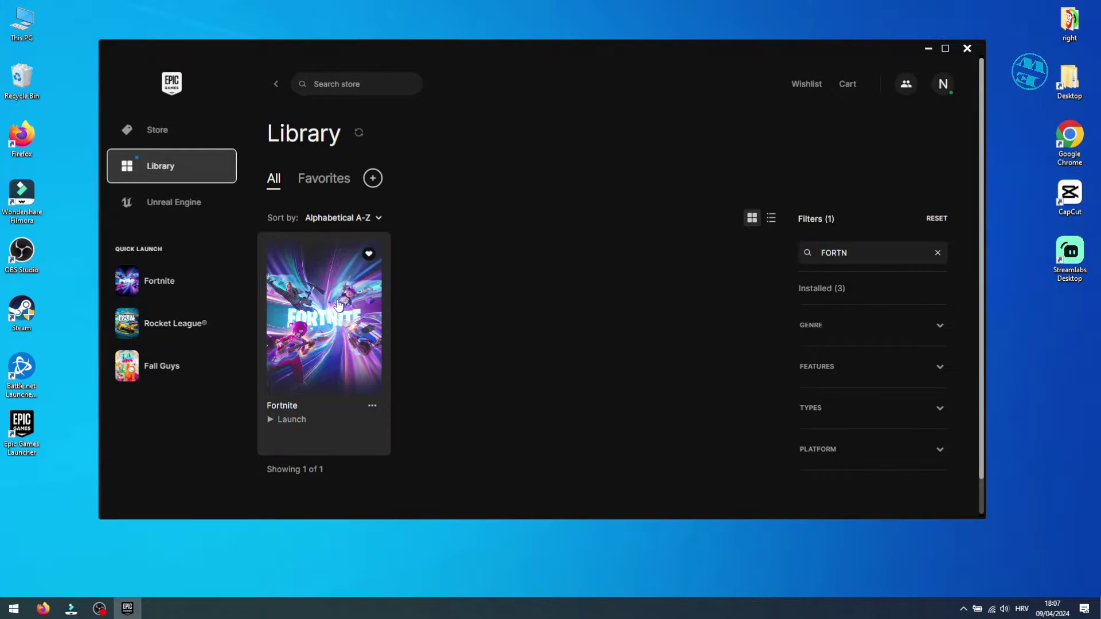
left_click(372, 406)
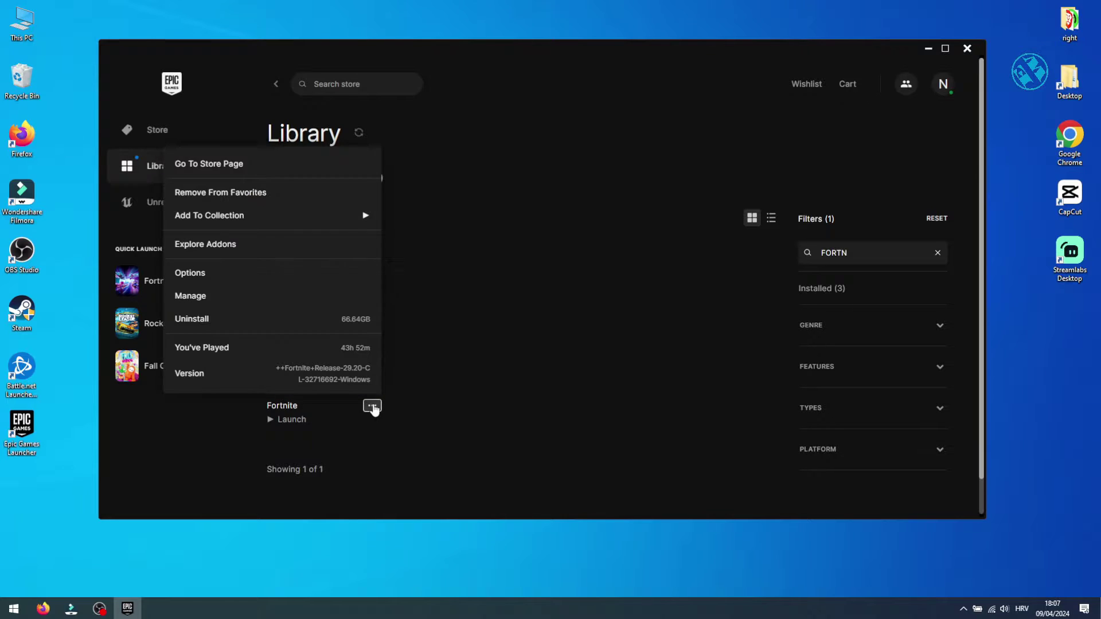
left_click(202, 296)
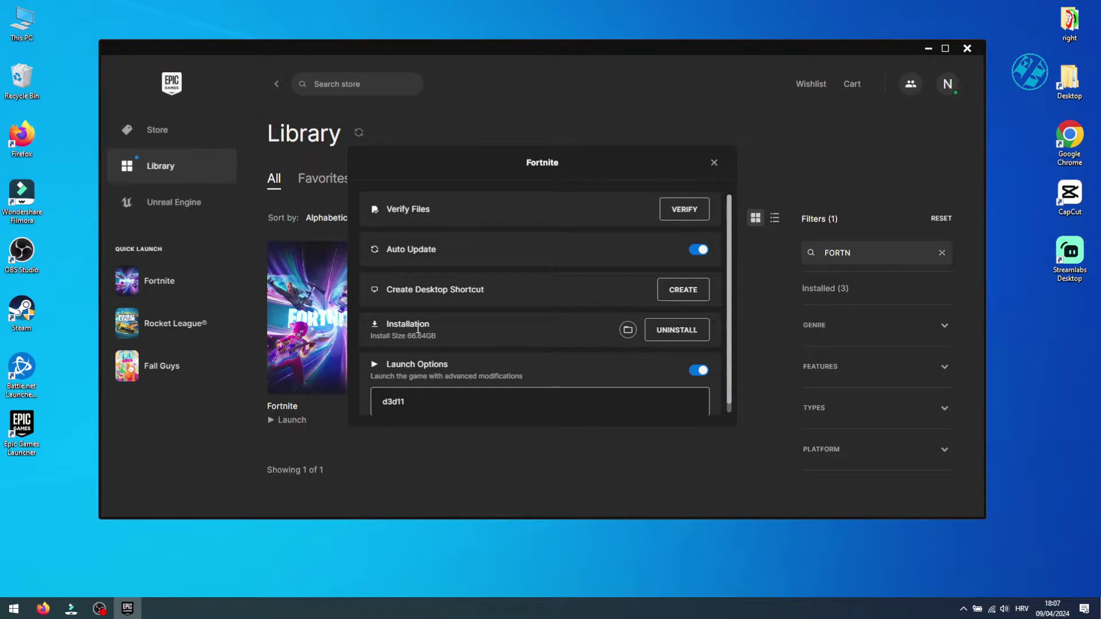
left_click(628, 330)
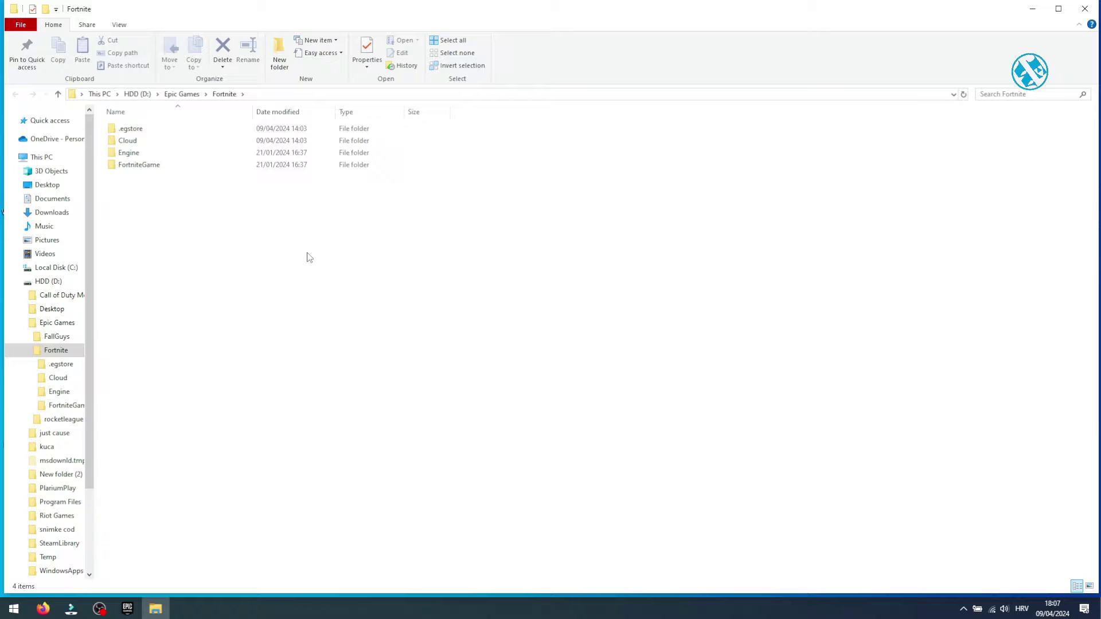
Copy the full path of the Fortnite installation folder.
left_click(332, 95)
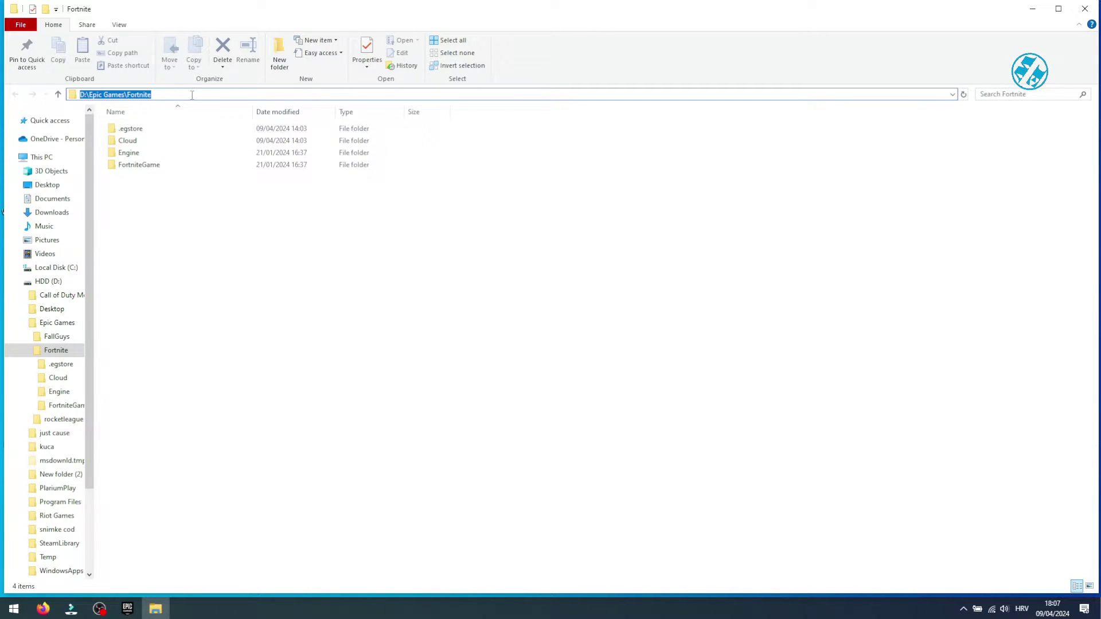
right_click(104, 95)
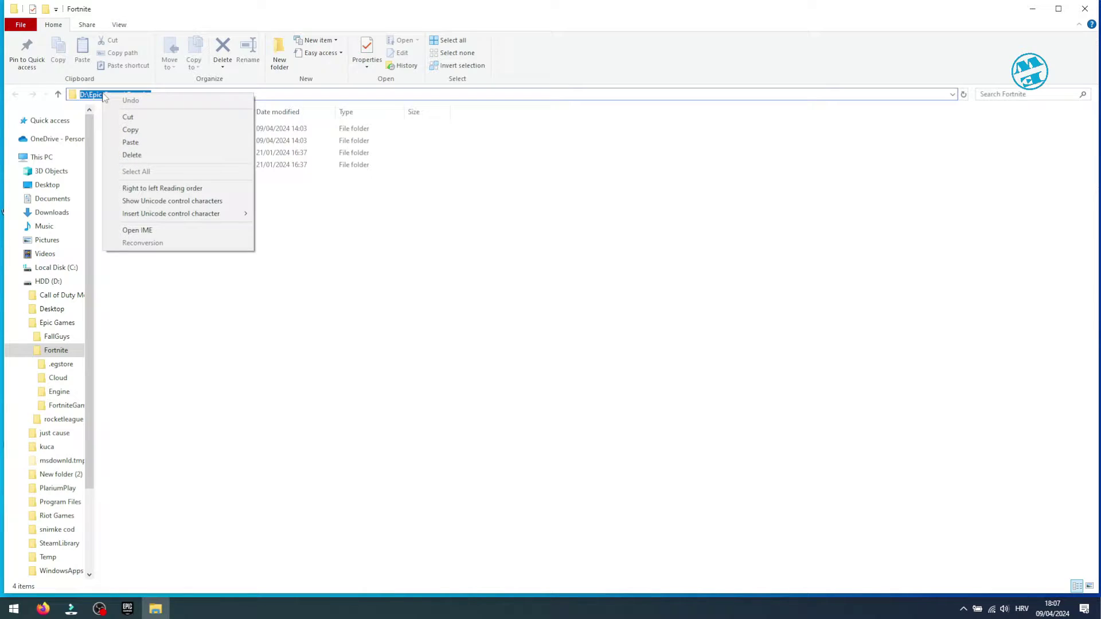
left_click(138, 131)
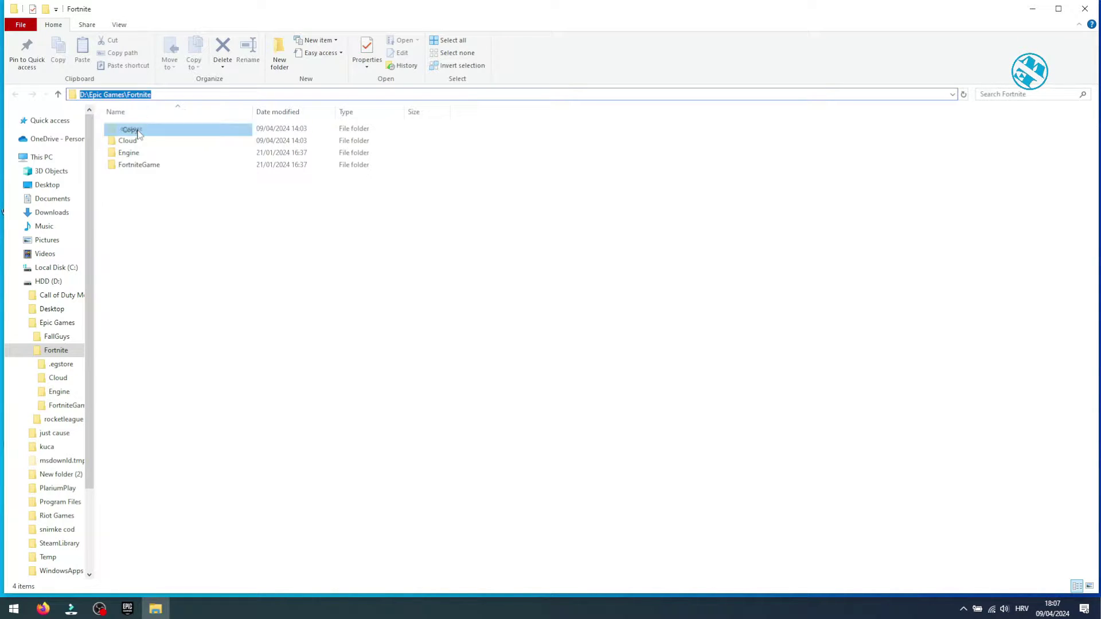
left_click(210, 274)
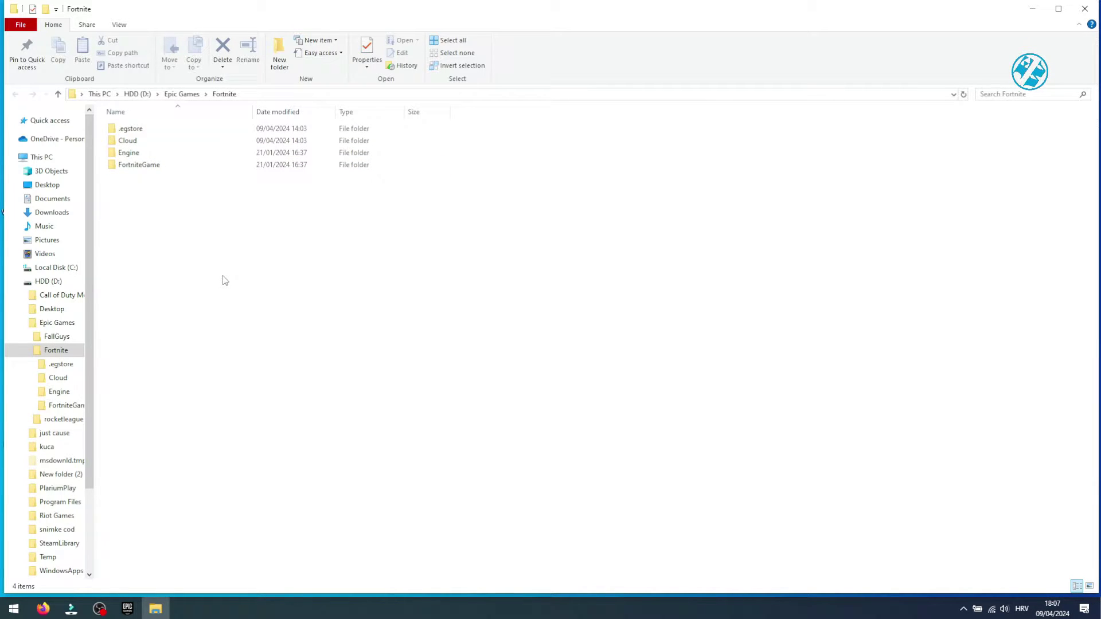
Go to the EasyAntiCheat folder inside FortniteGame\Binaries\Win64.
double_click(152, 166)
double_click(133, 131)
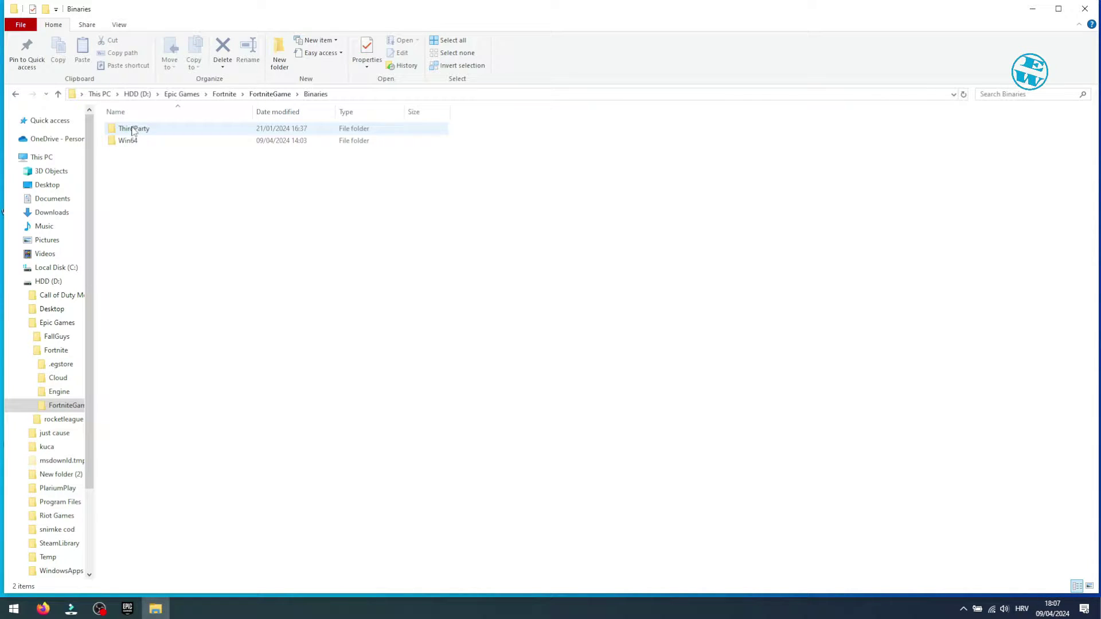
double_click(129, 141)
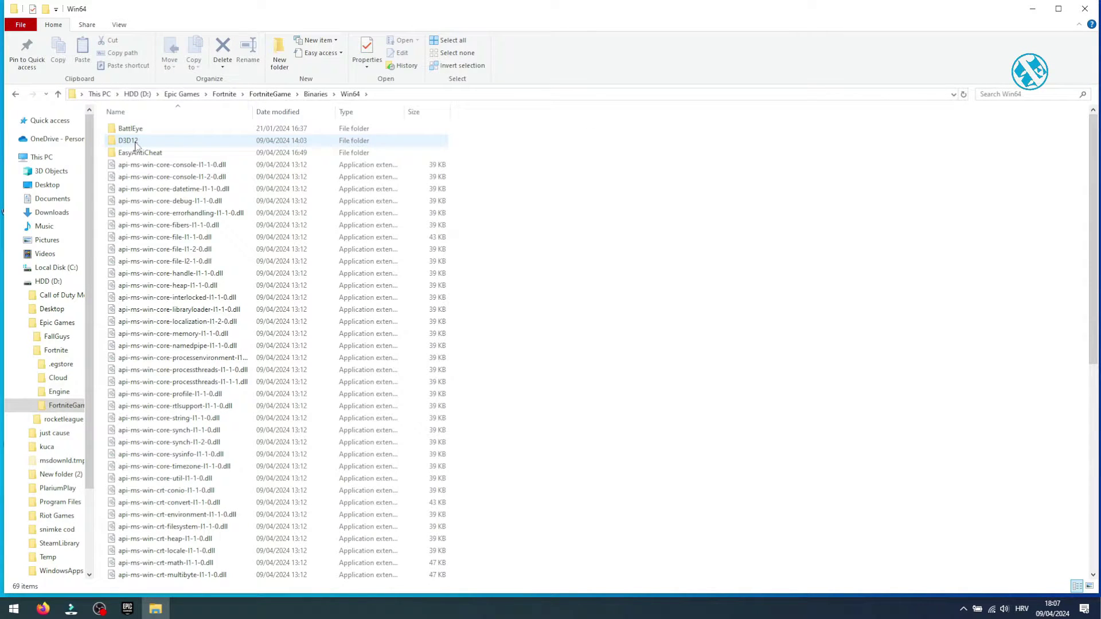
double_click(148, 154)
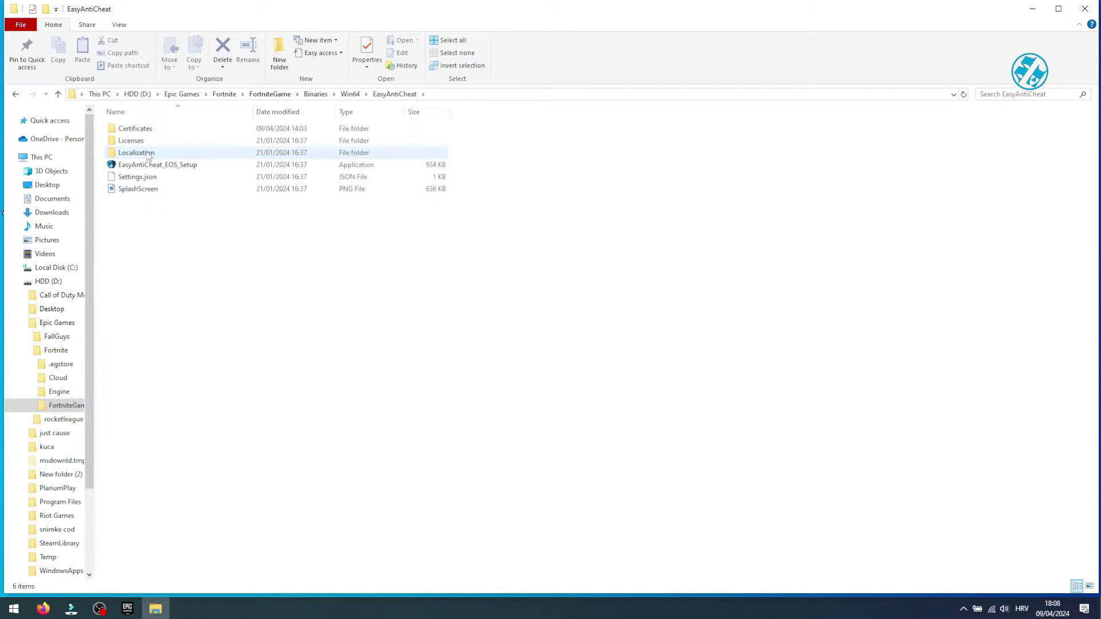
Exit the Epic Games Launcher completely, including its background process.
left_click(964, 610)
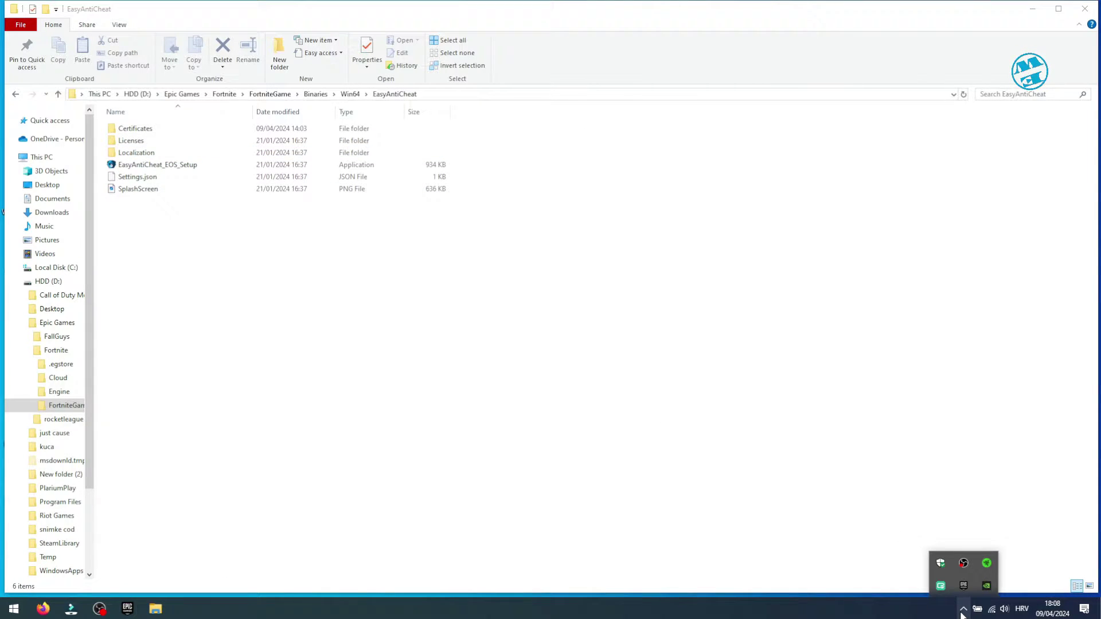
right_click(965, 585)
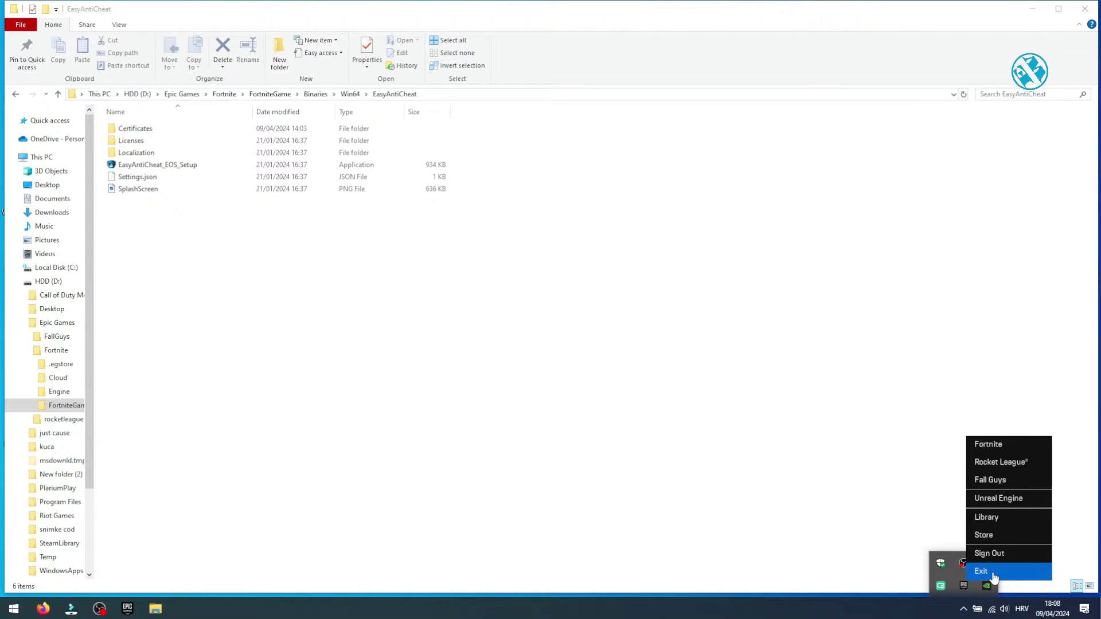
left_click(982, 571)
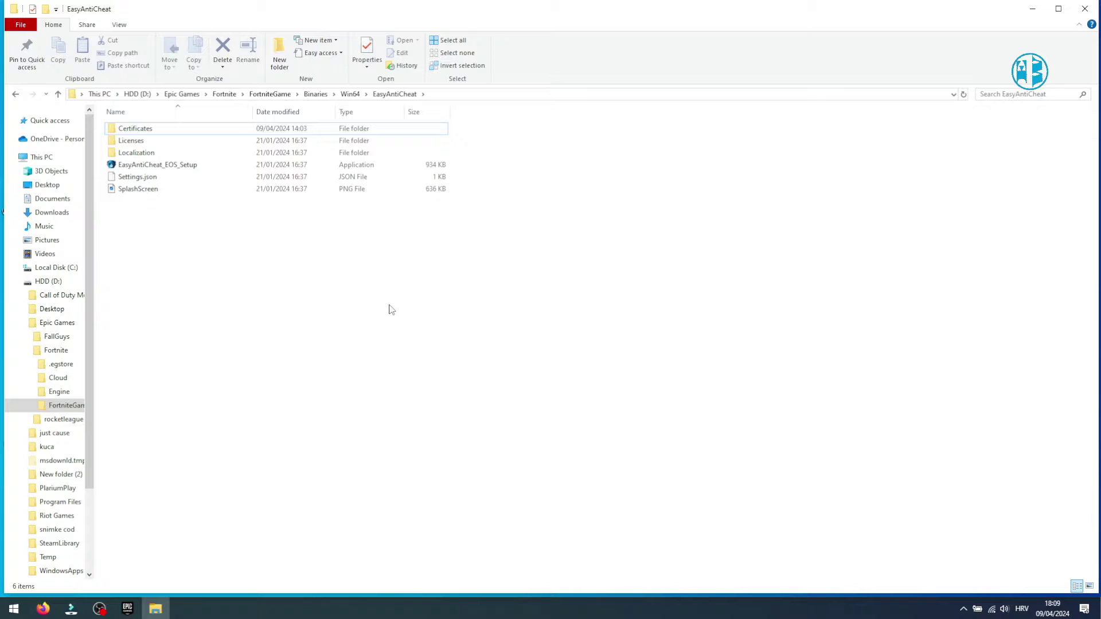
Create a shortcut to the EasyAntiCheat_EOS_Setup application in the same folder.
right_click(158, 161)
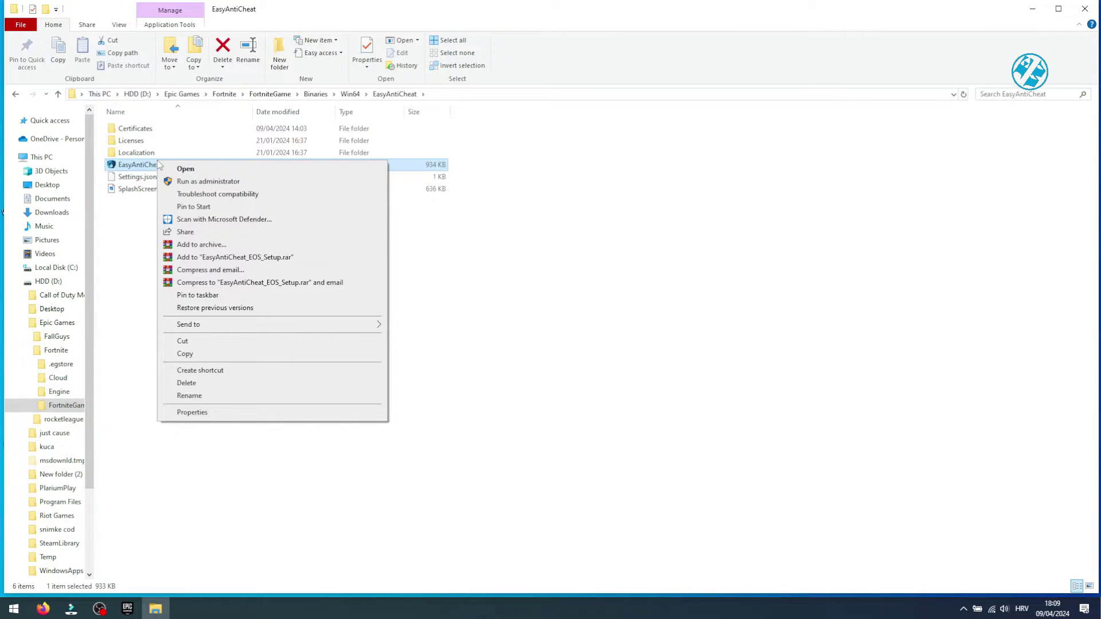
left_click(218, 370)
left_click(218, 370)
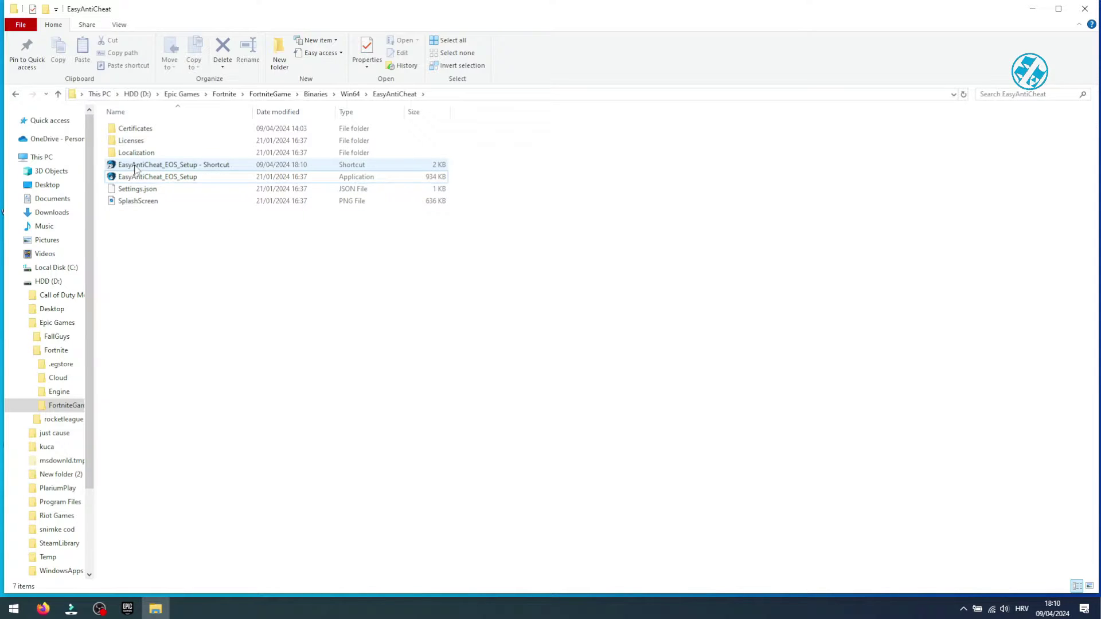
Append REPAIR after the closing quotation mark in the EasyAntiCheat_EOS_Setup shortcut's target and save its properties.
right_click(153, 165)
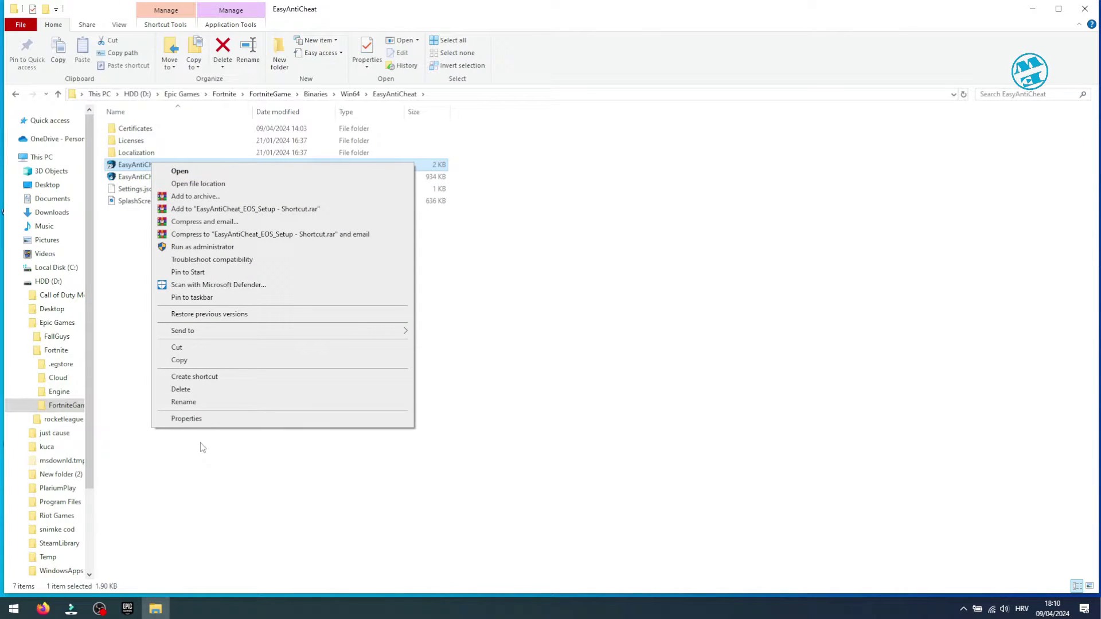
left_click(187, 419)
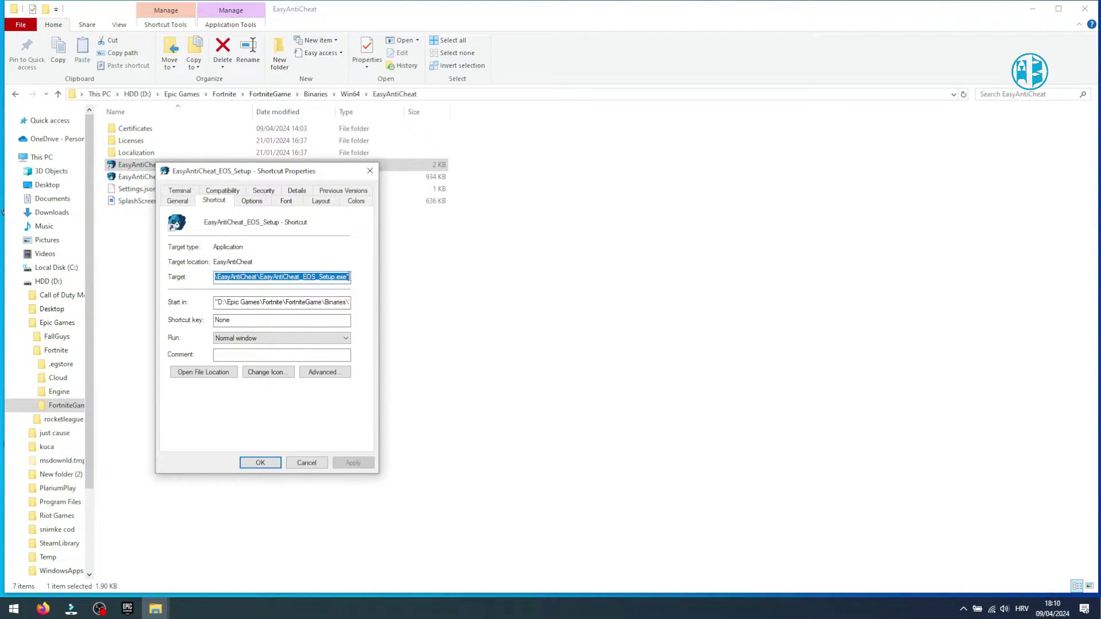
left_click(351, 278)
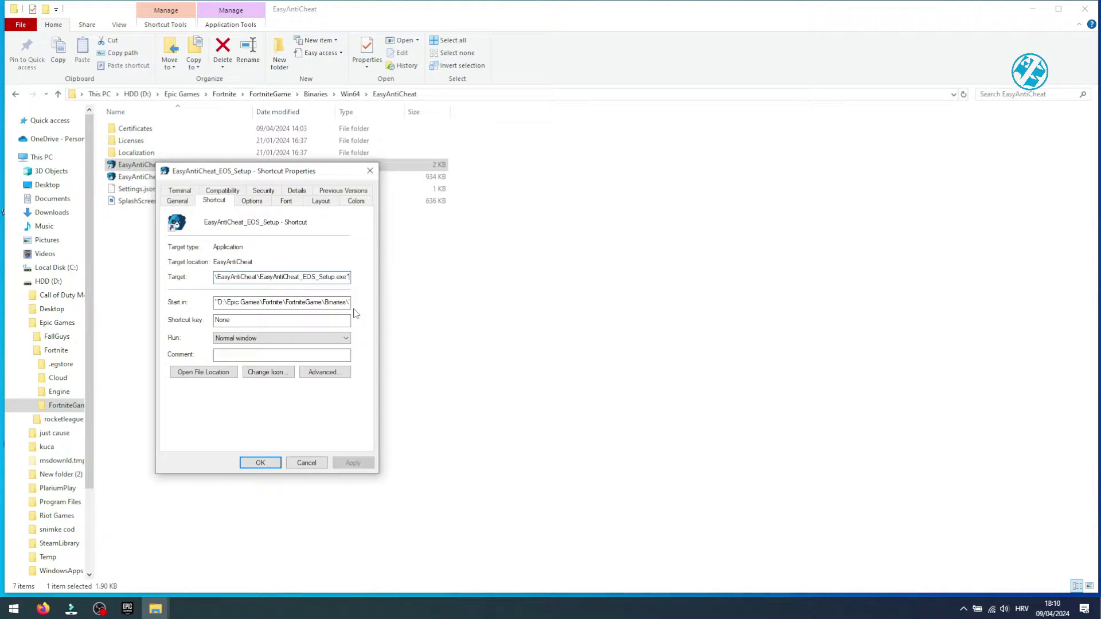
type("RE")
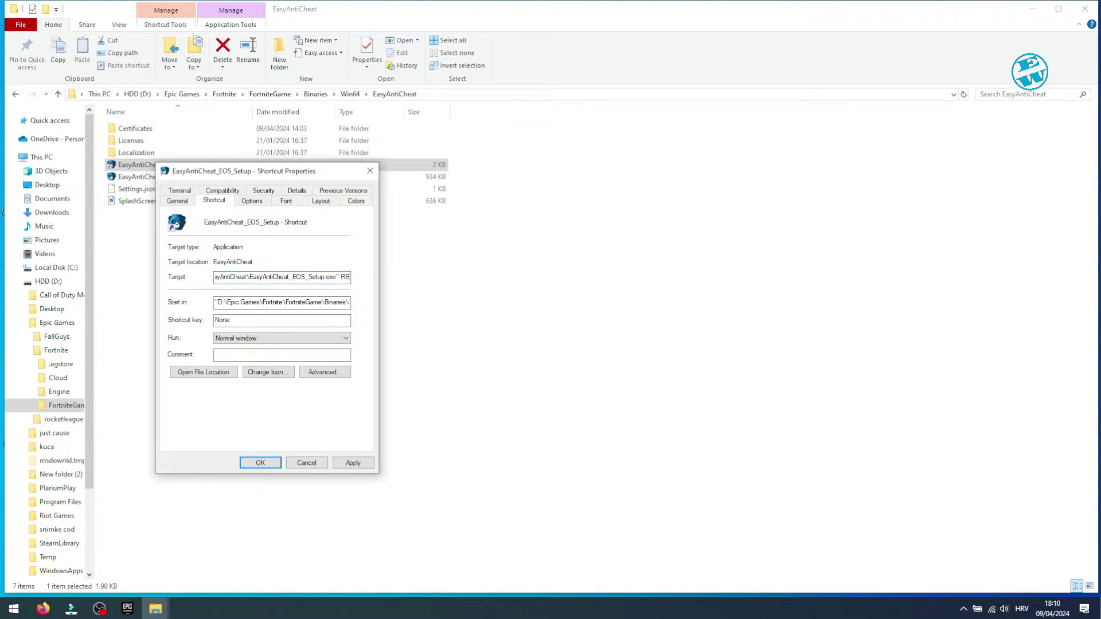
type("PAIR")
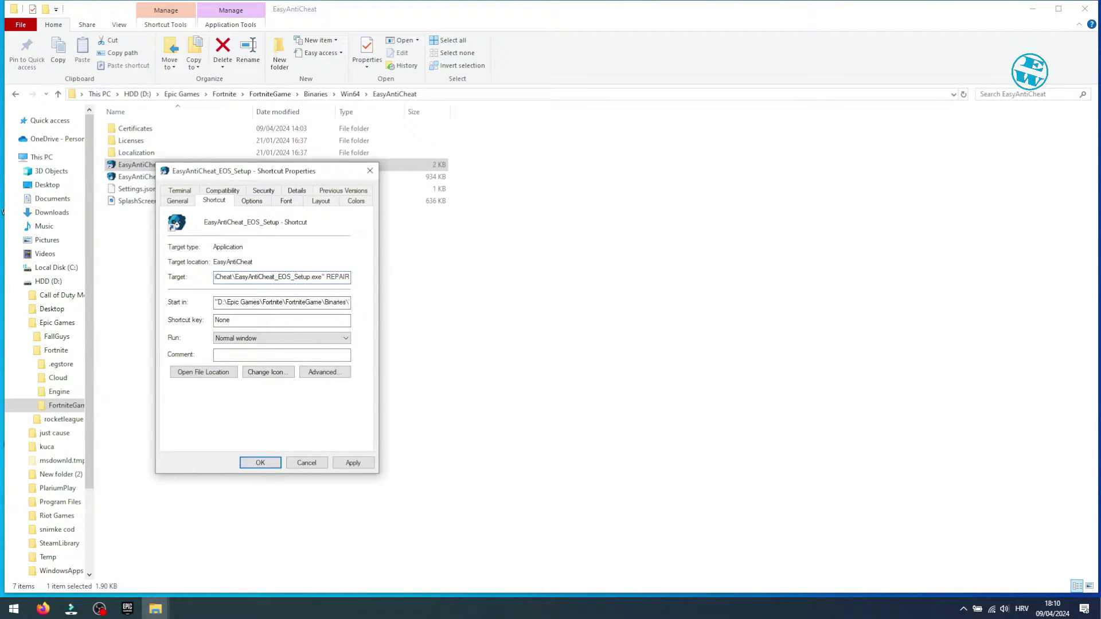
left_click(350, 463)
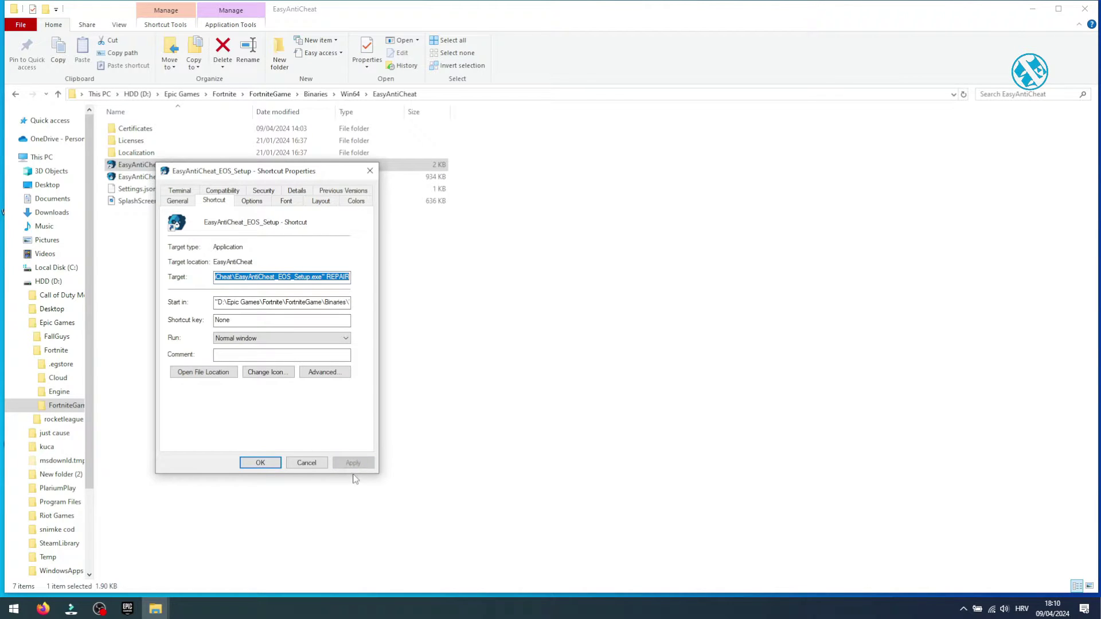
left_click(260, 463)
left_click(213, 221)
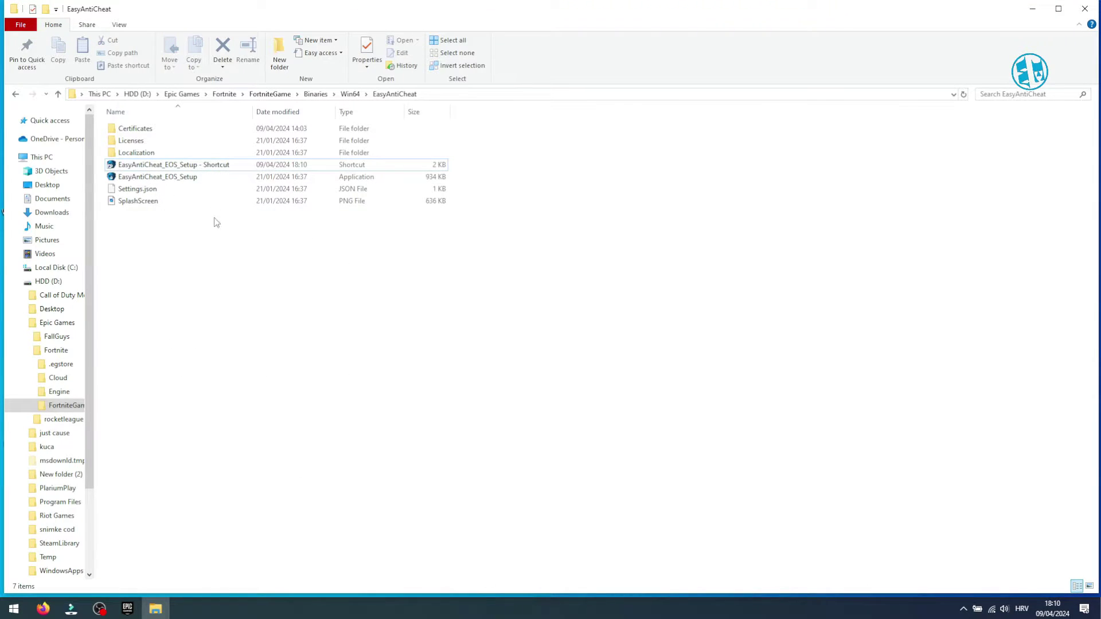
Run the EasyAntiCheat_EOS_Setup shortcut and close the EasyAntiCheat folder window.
left_click(170, 169)
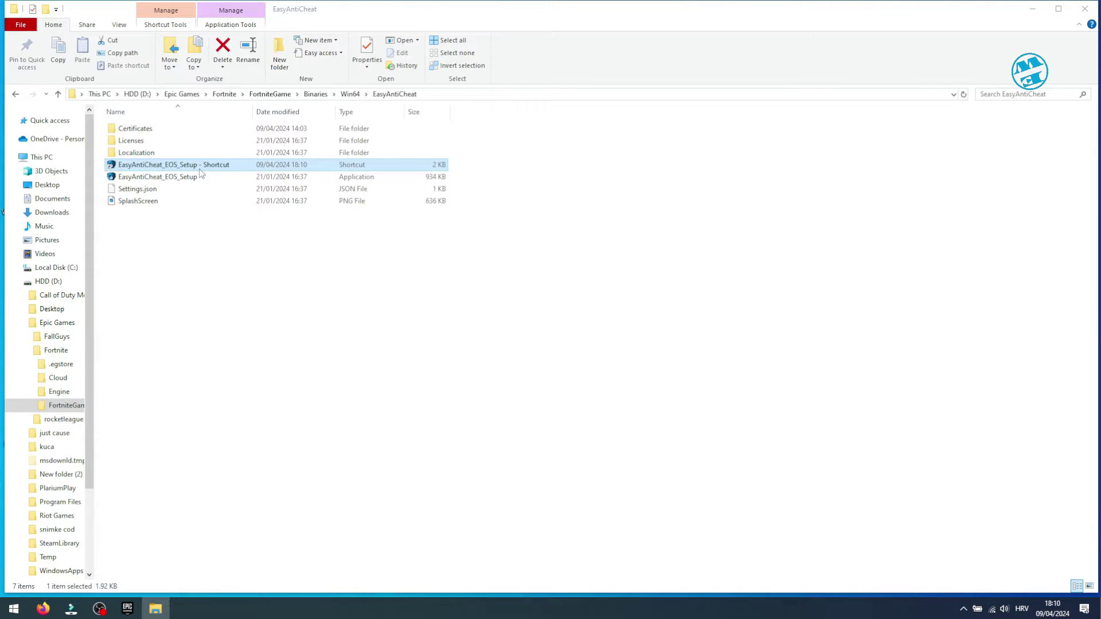
left_click(1083, 10)
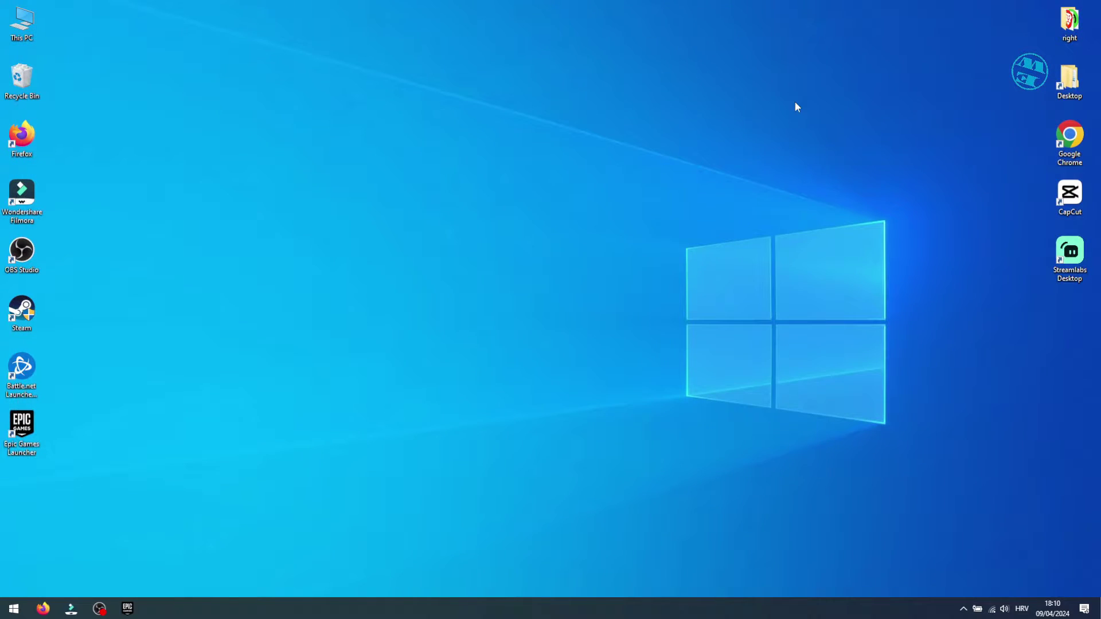
Switch to the Epic Games Launcher, close Fortnite's management dialog and minimize the launcher.
key("alt+Tab")
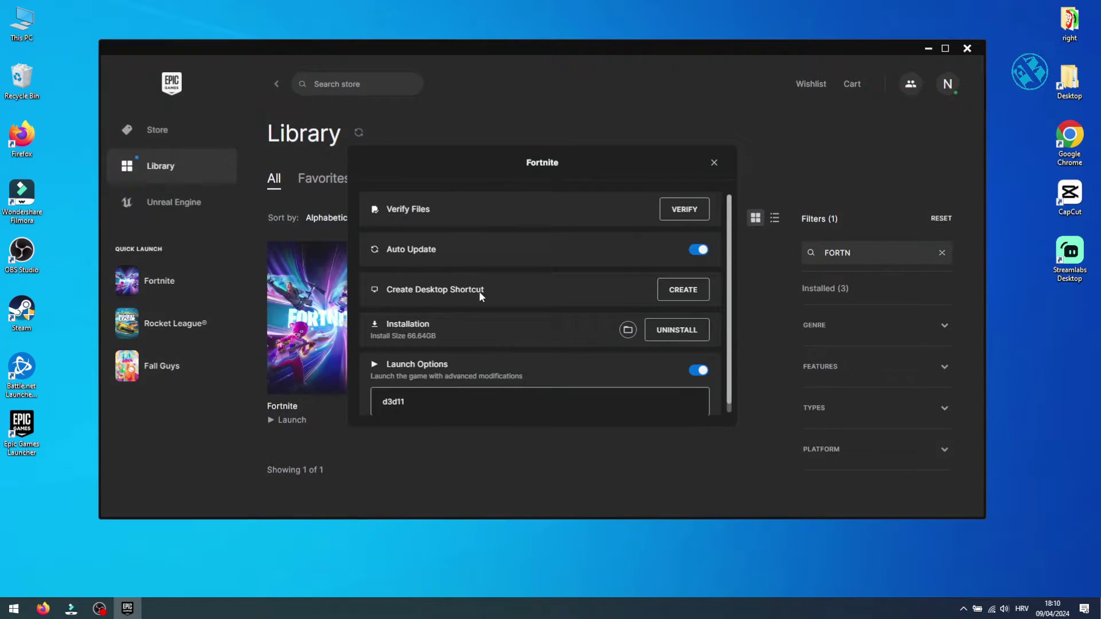
left_click(714, 163)
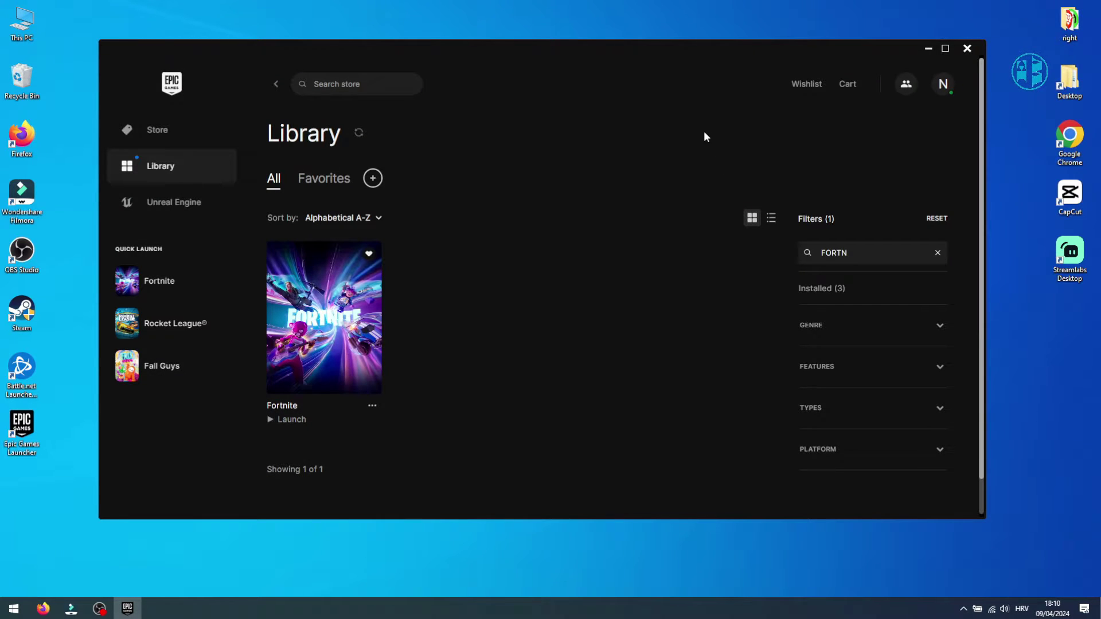
left_click(928, 50)
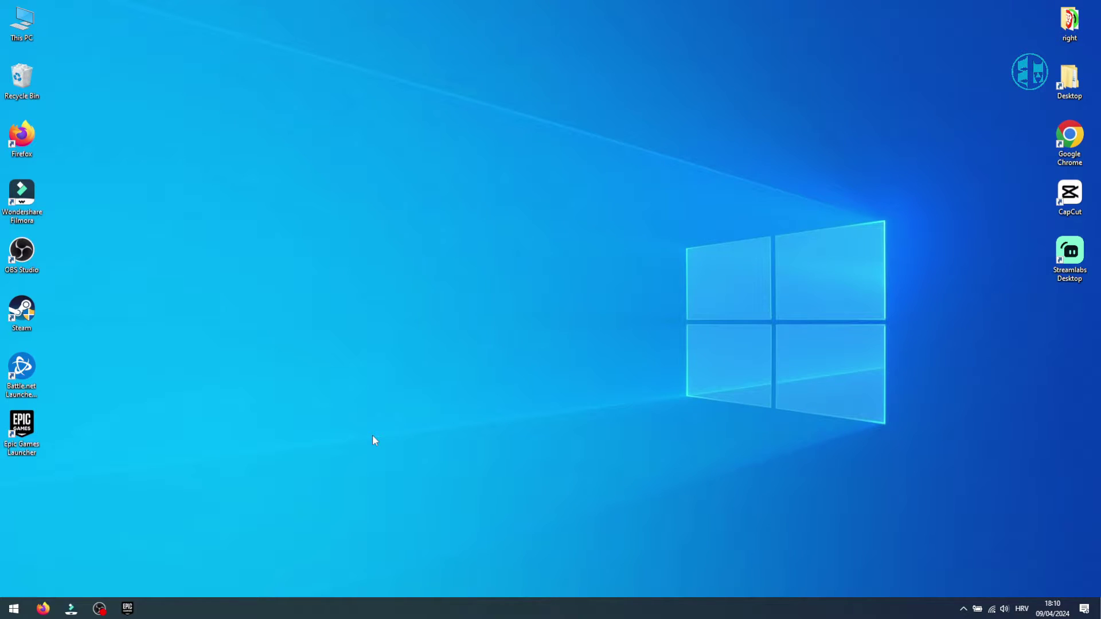
Open the Microsoft Defender Antivirus exclusions in Windows Security's Virus & threat protection settings and allow the app to make changes.
left_click(14, 608)
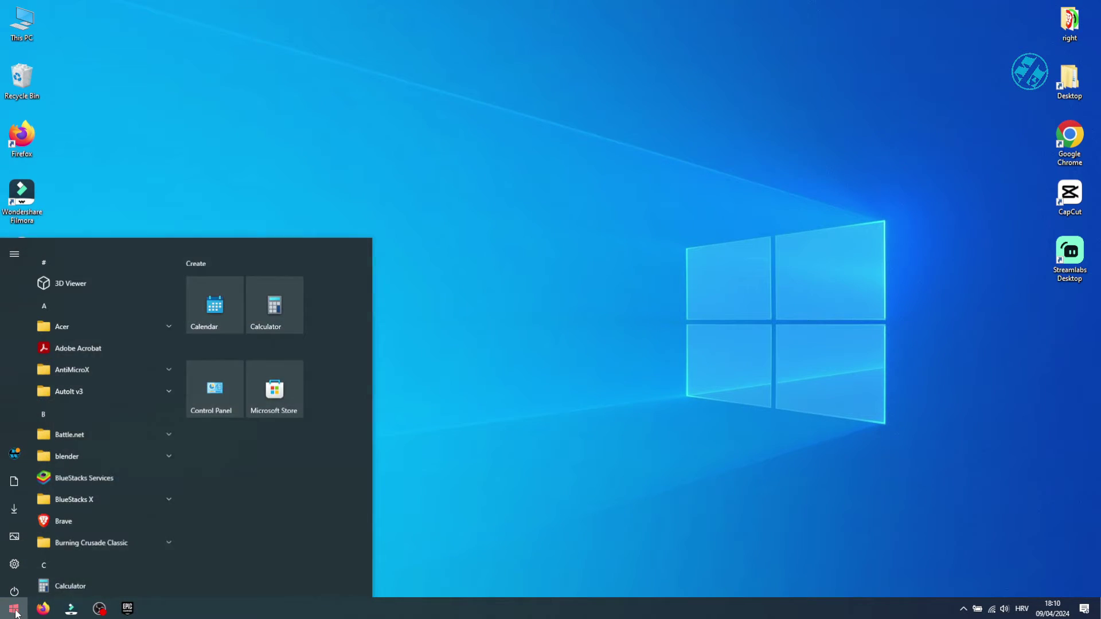
type("WiND")
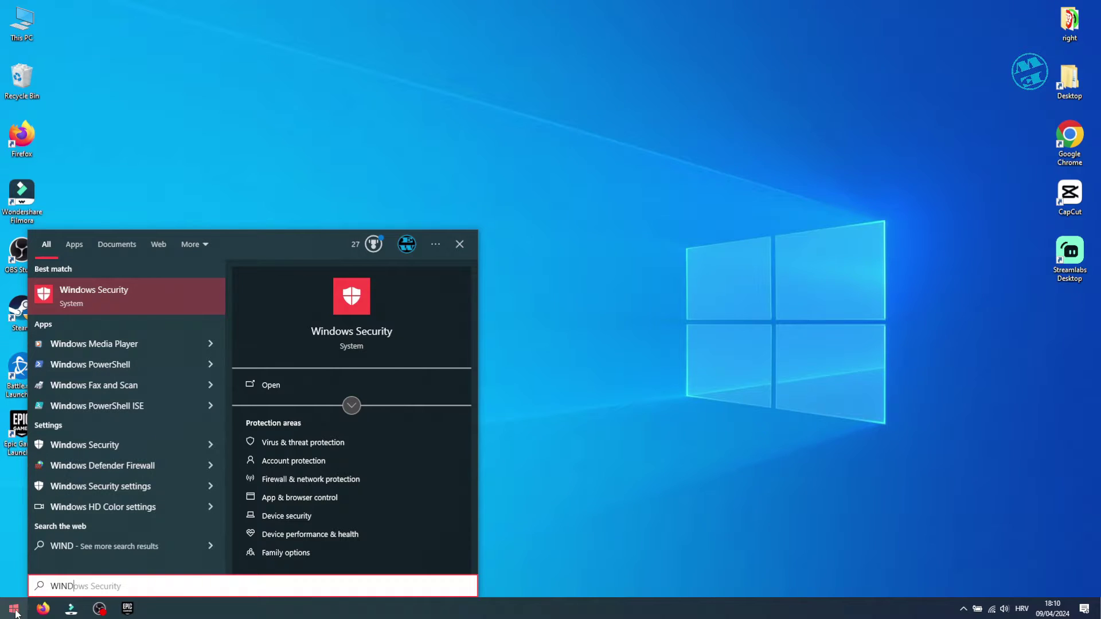
left_click(120, 297)
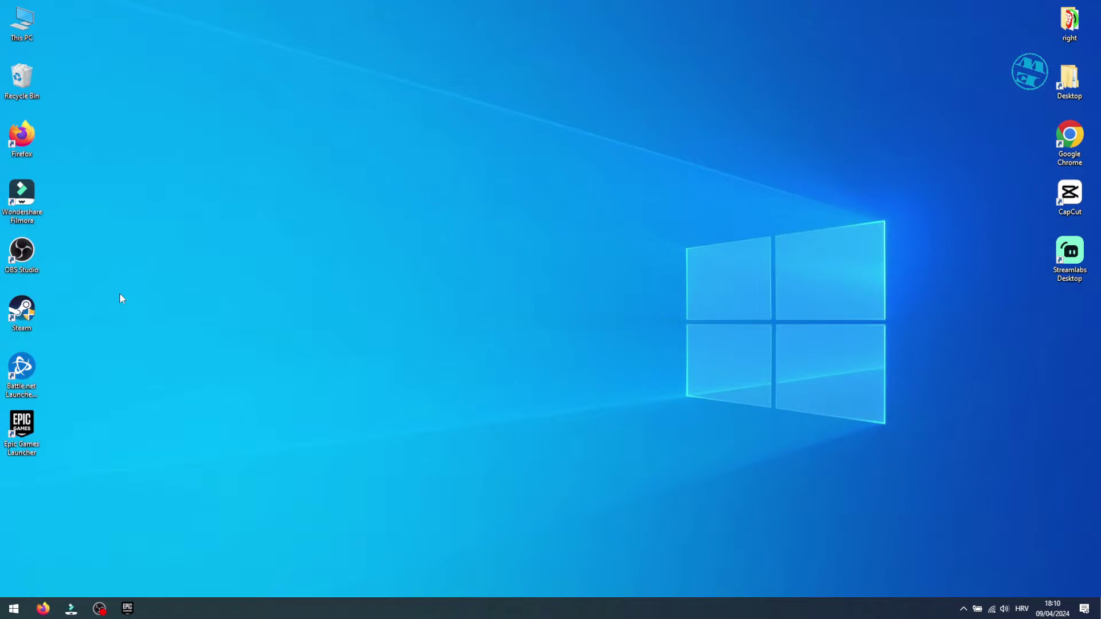
left_click(264, 168)
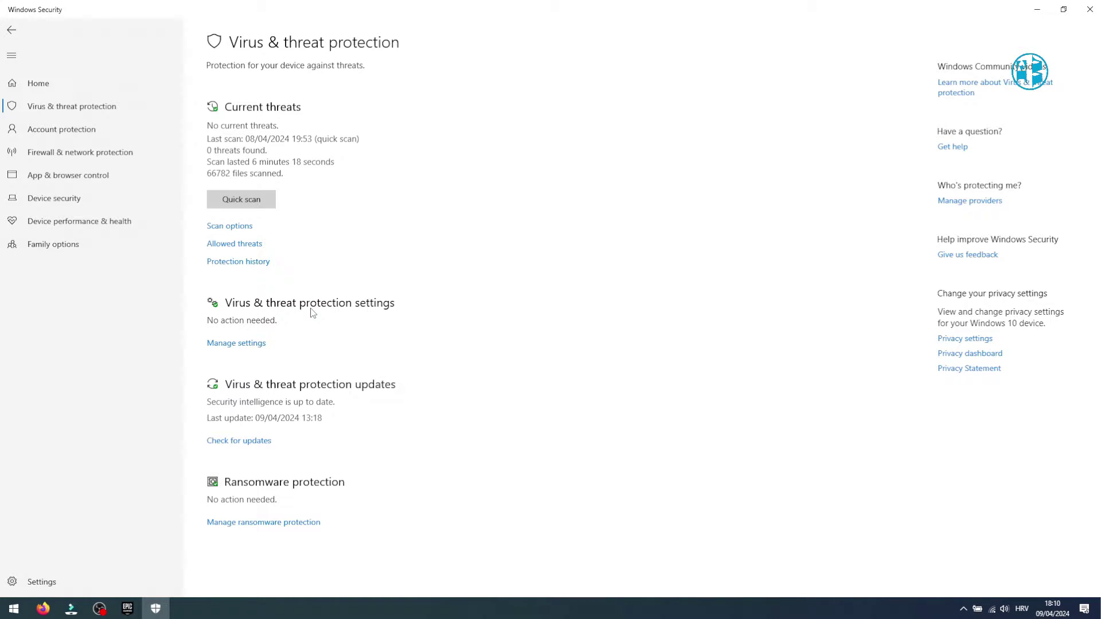
left_click(233, 345)
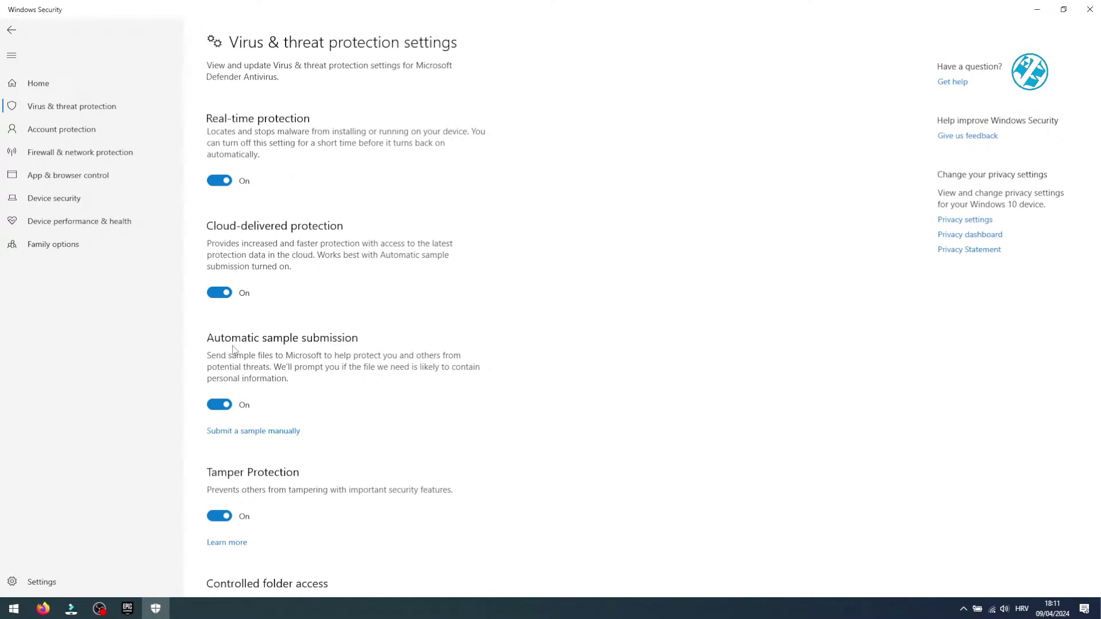
scroll(235, 348, "down", 5)
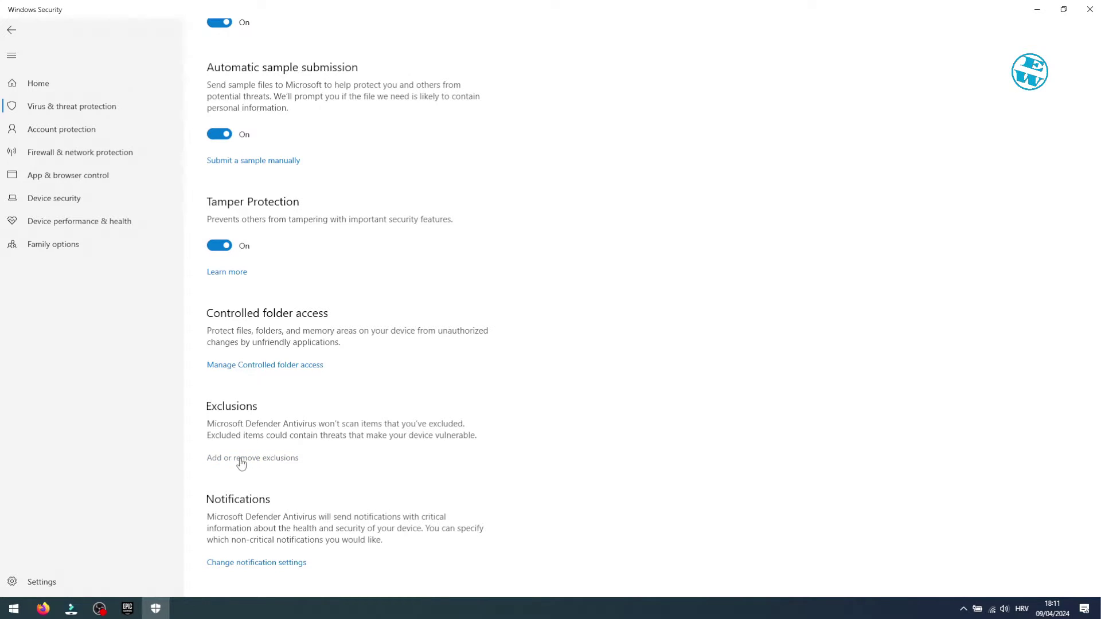
left_click(271, 458)
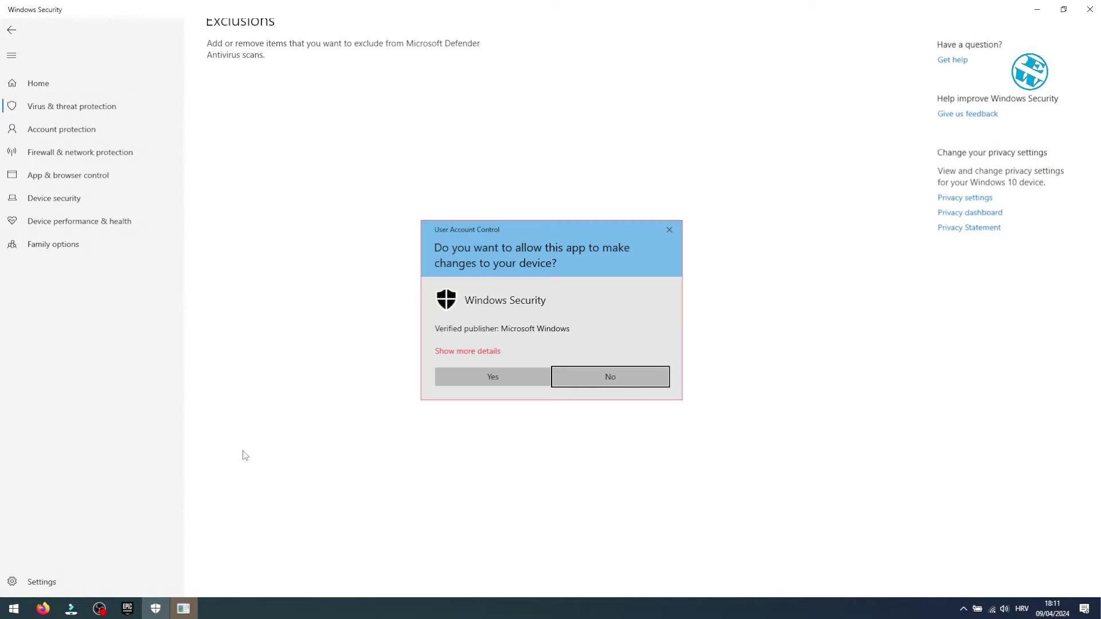
left_click(492, 375)
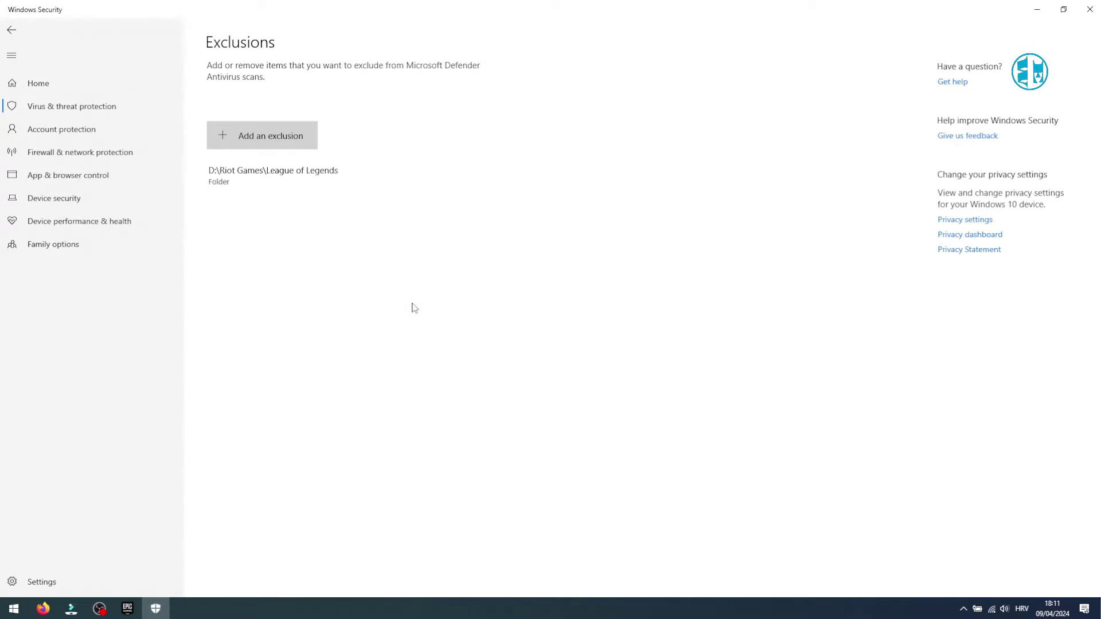
Add the folder D:\Epic Games\Fortnite as an exclusion and close Windows Security.
left_click(248, 140)
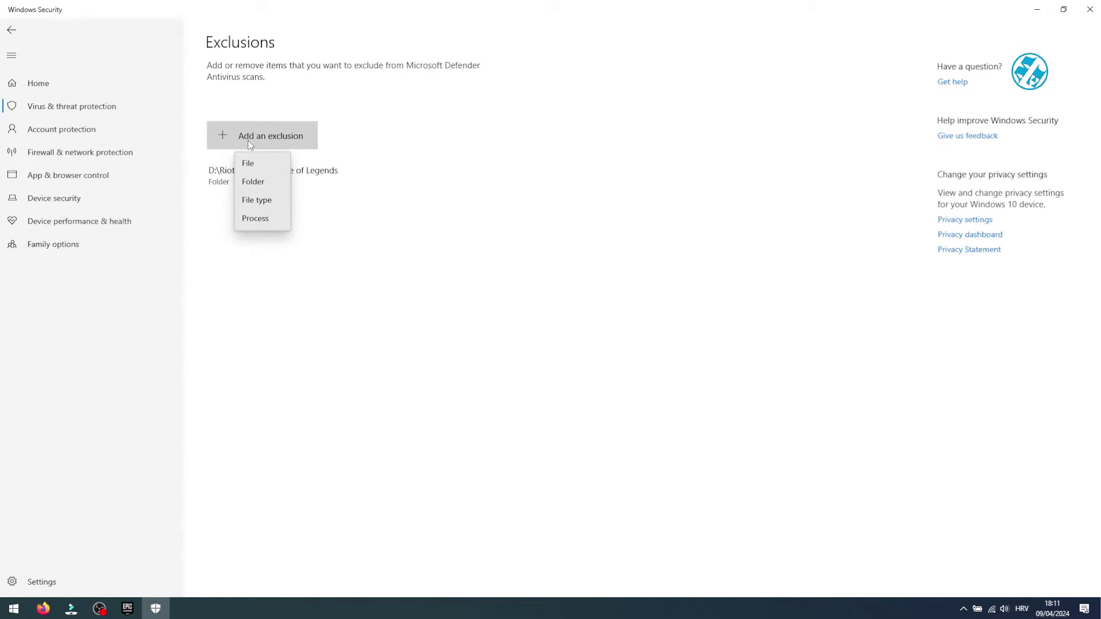
left_click(260, 185)
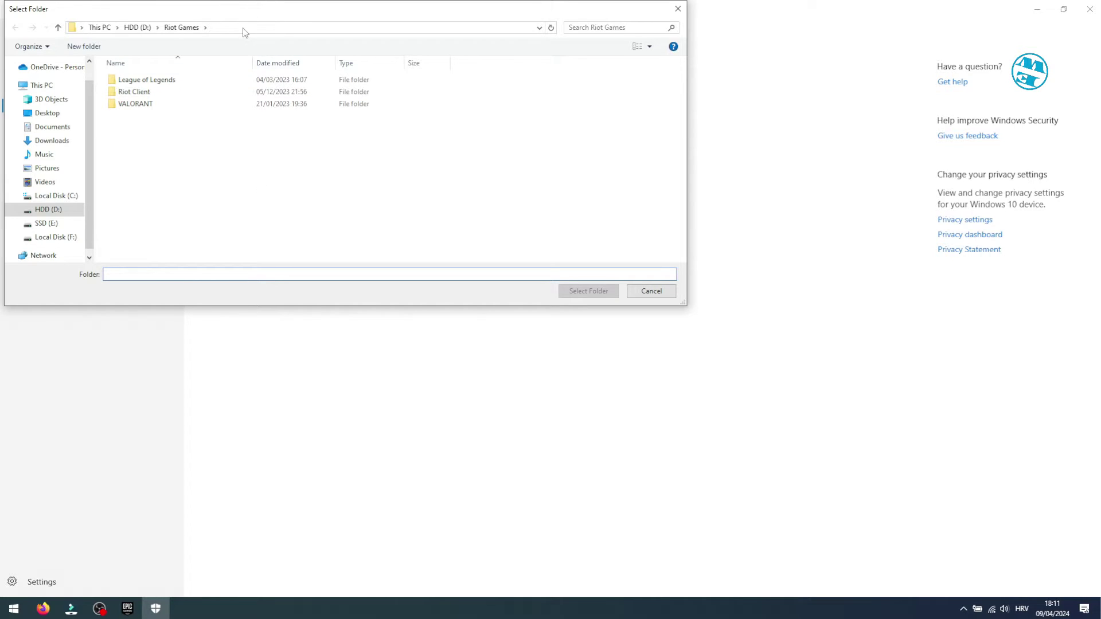
left_click(257, 26)
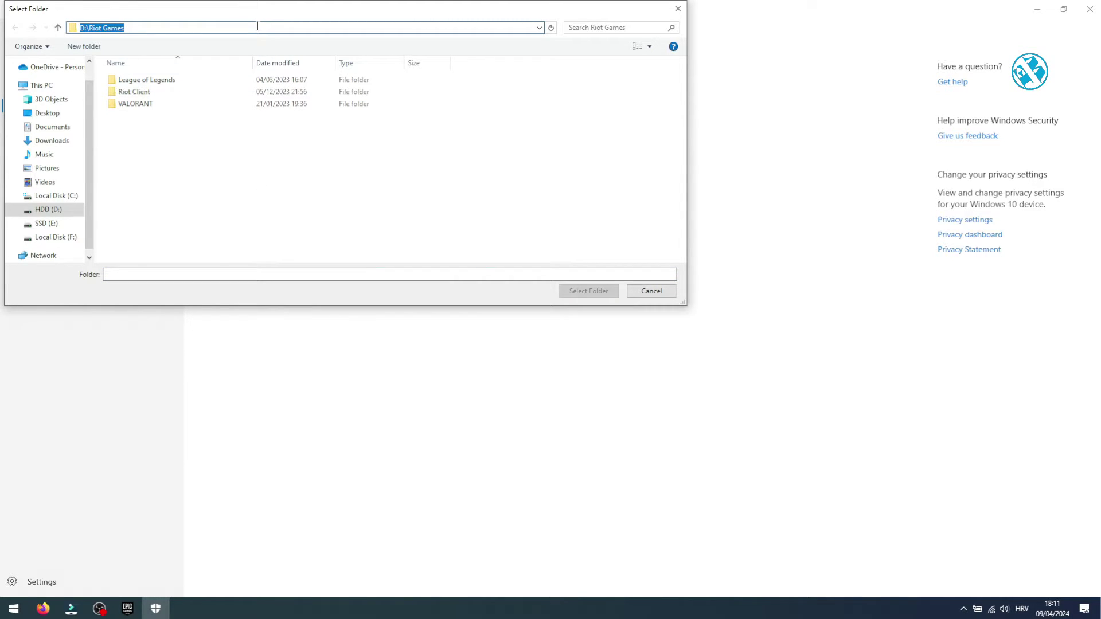
key("BackSpace")
right_click(98, 27)
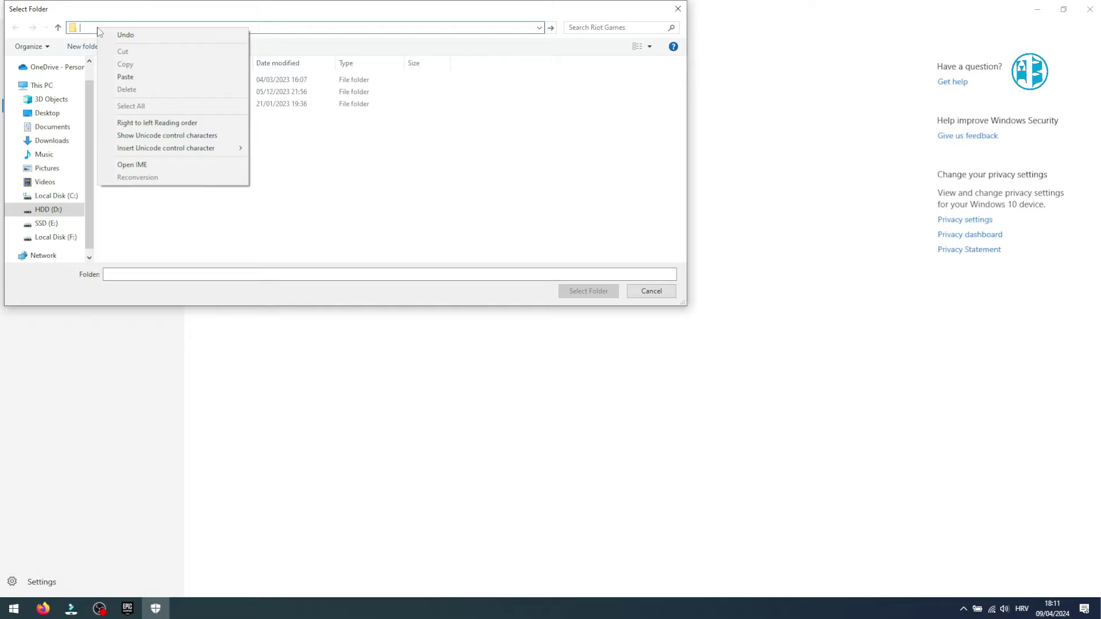
left_click(129, 76)
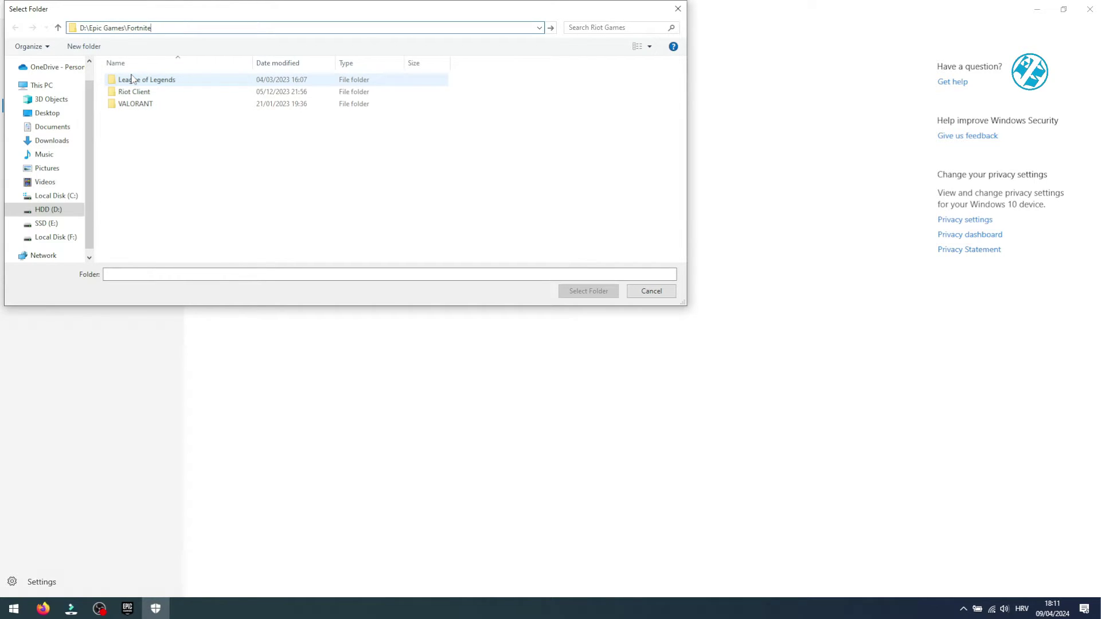
key("Return")
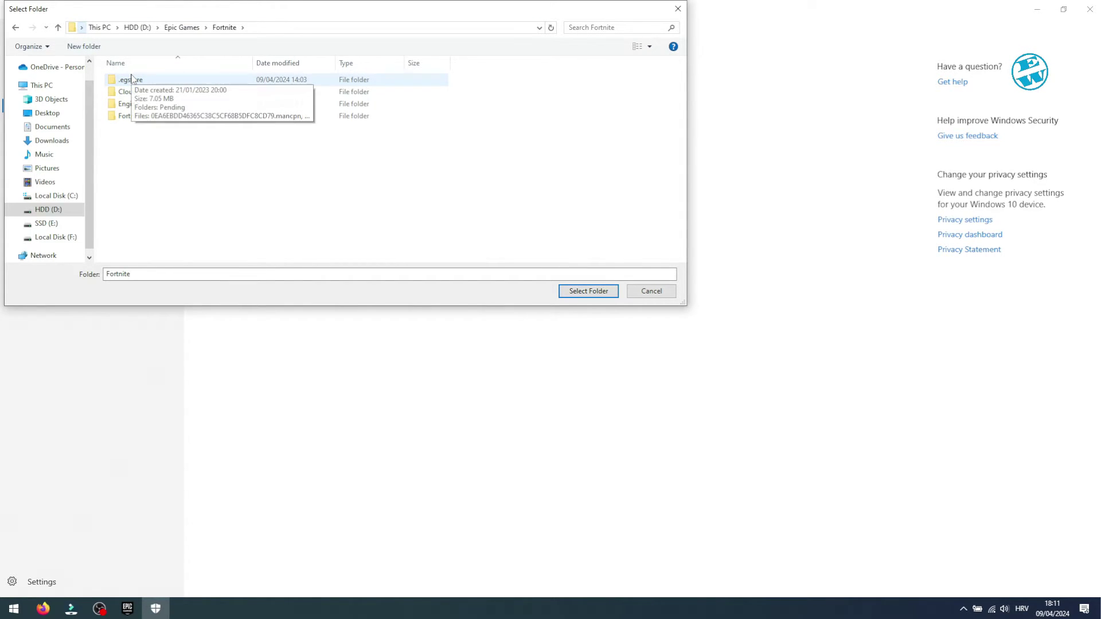
left_click(182, 29)
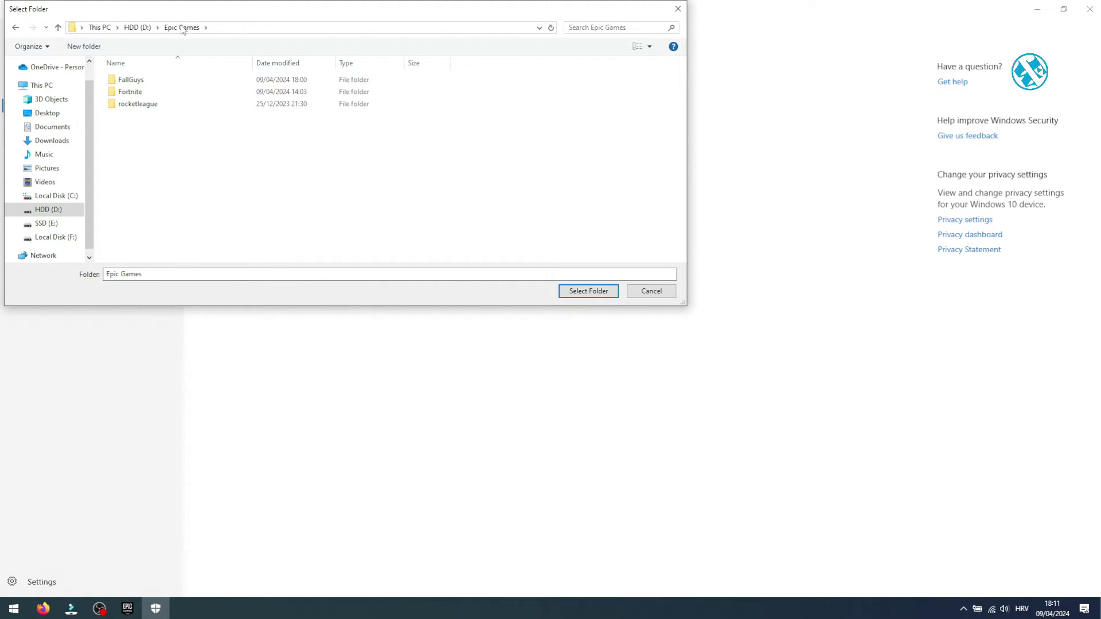
left_click(136, 94)
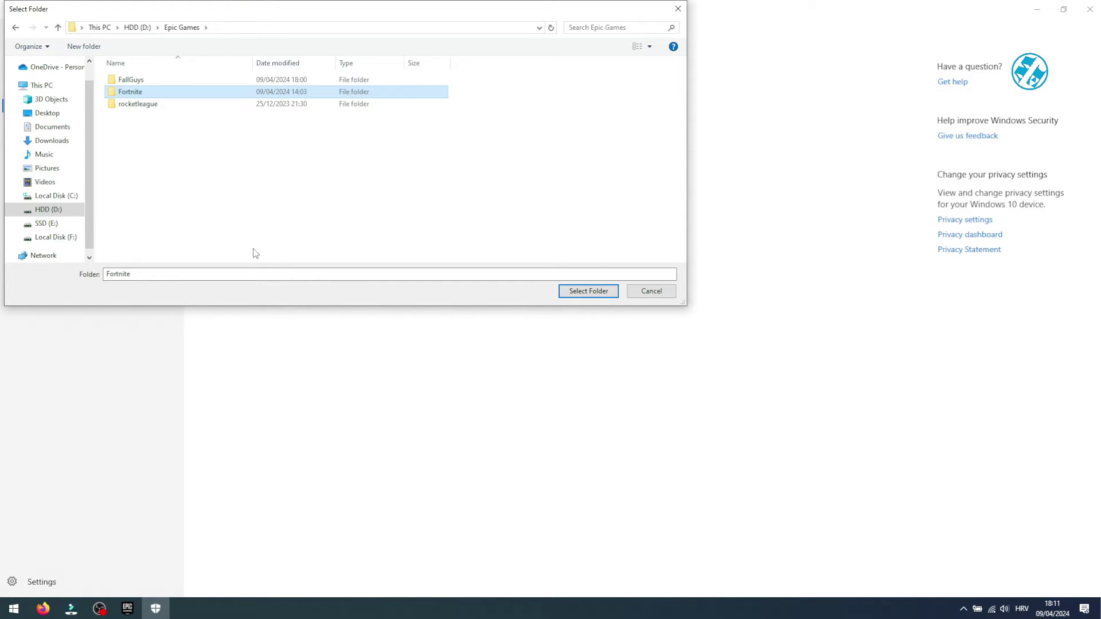
left_click(586, 293)
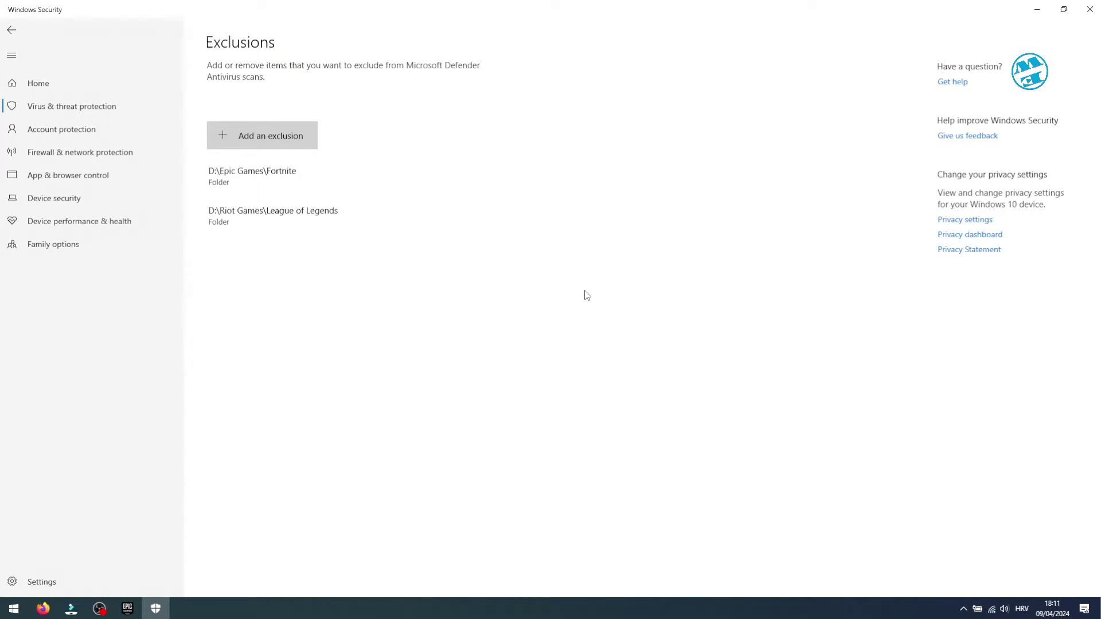
left_click(1089, 10)
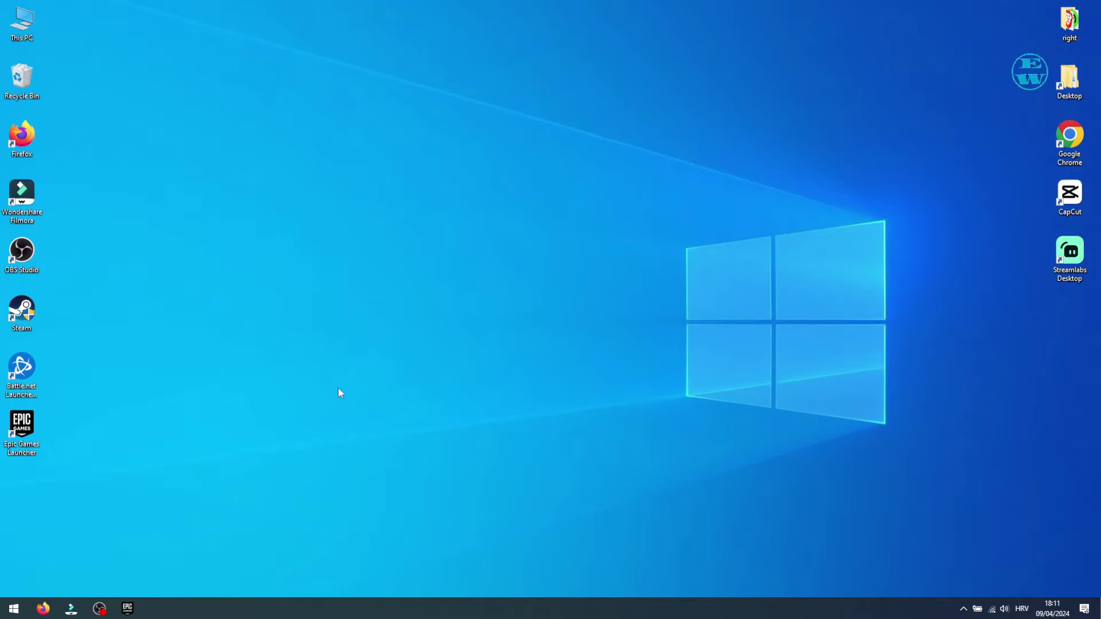
Switch to the Epic Games Launcher, view Fortnite's Verify Files option in its management dialog, and minimize the launcher.
left_click(127, 609)
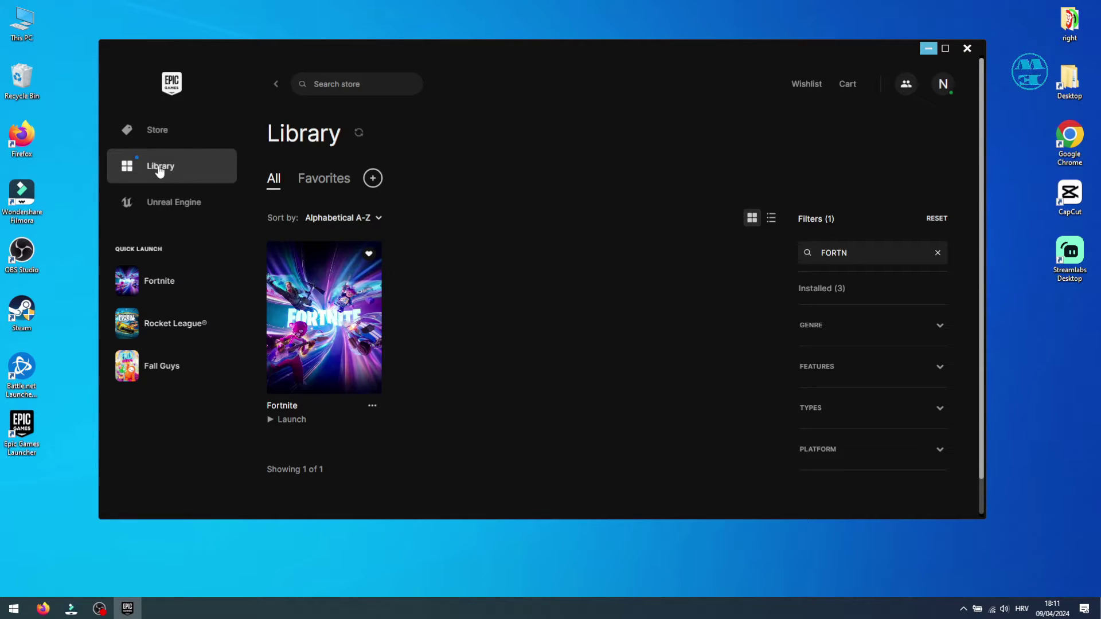
left_click(373, 406)
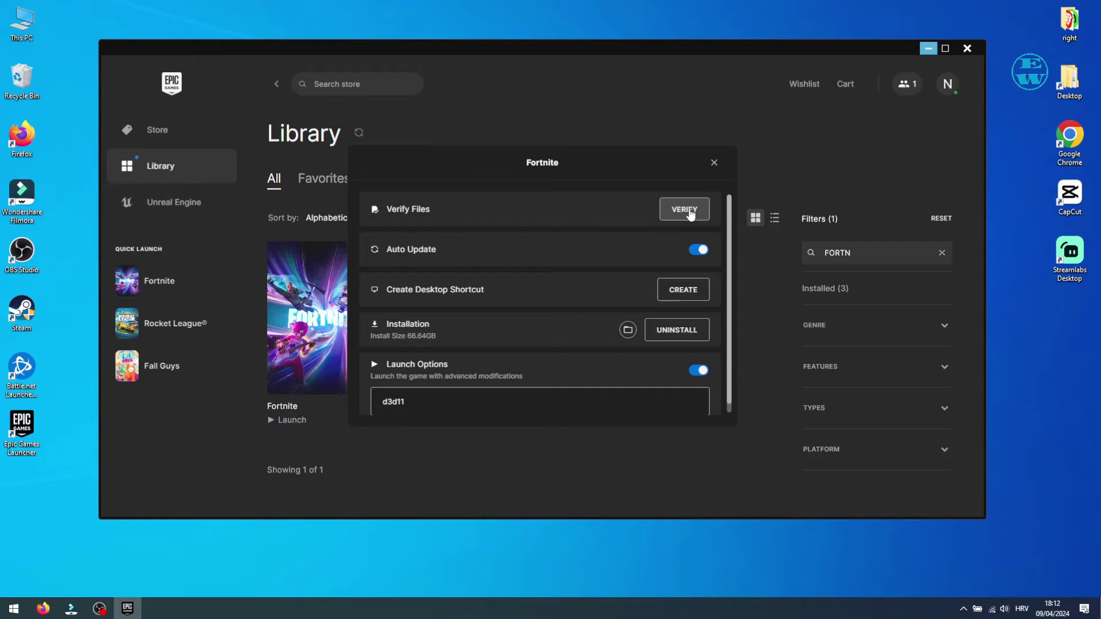
left_click(713, 163)
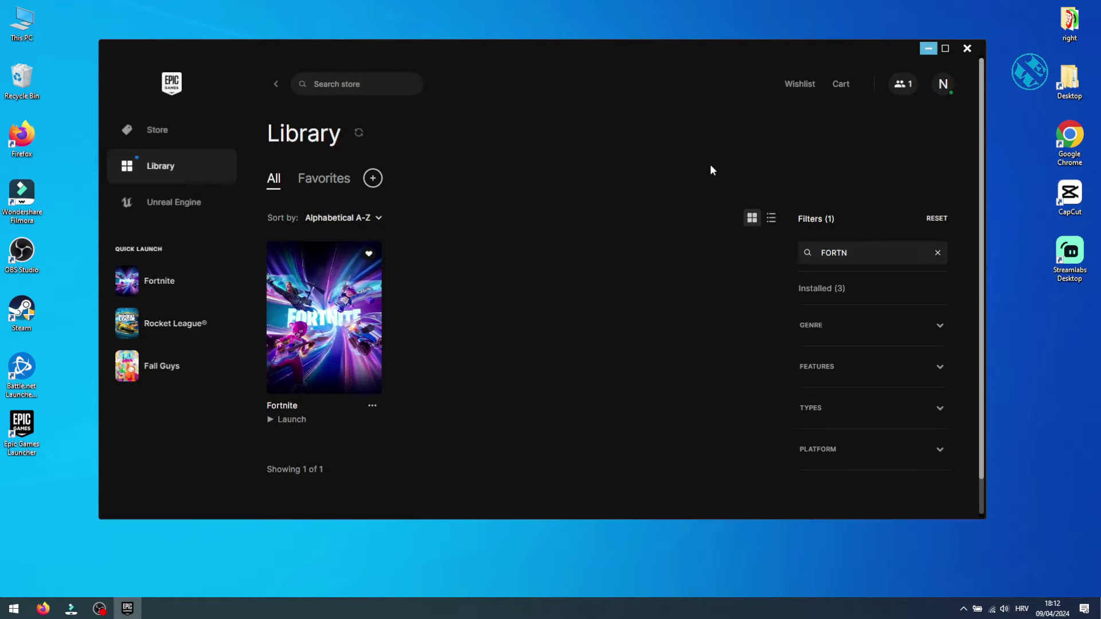
left_click(928, 49)
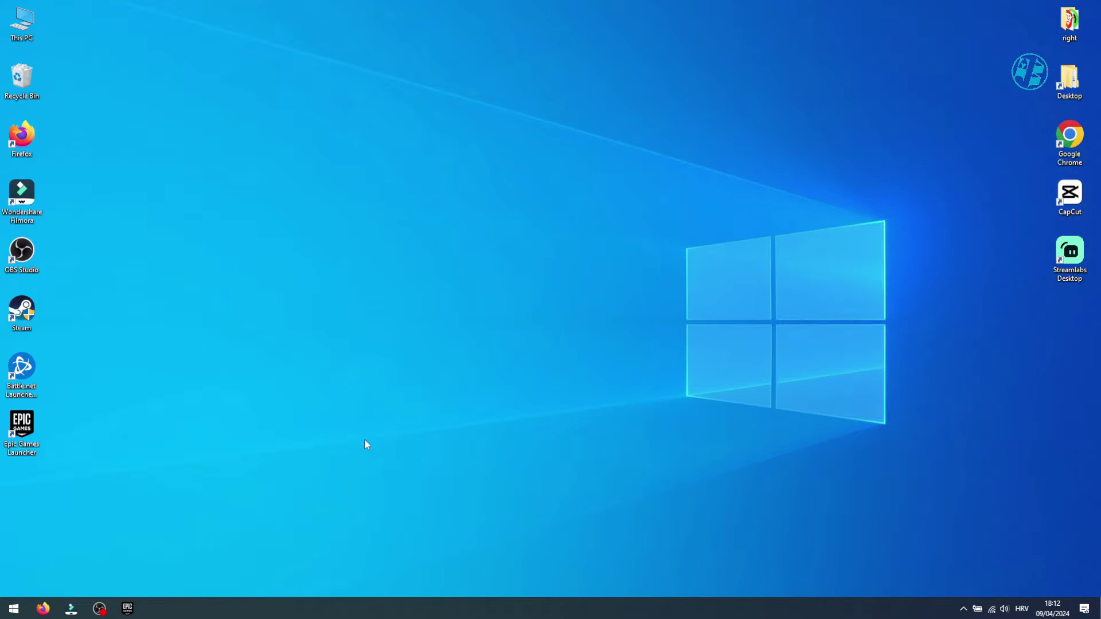
Run an automatic driver update search for the NVIDIA GeForce GTX 1070 in Device Manager and close it.
right_click(14, 608)
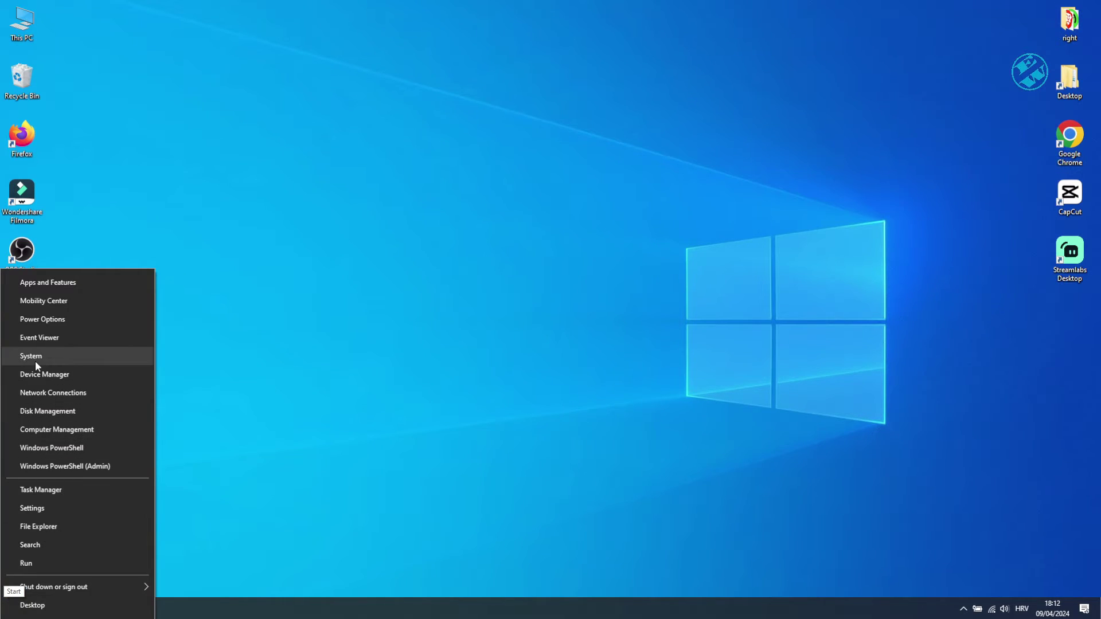
left_click(45, 373)
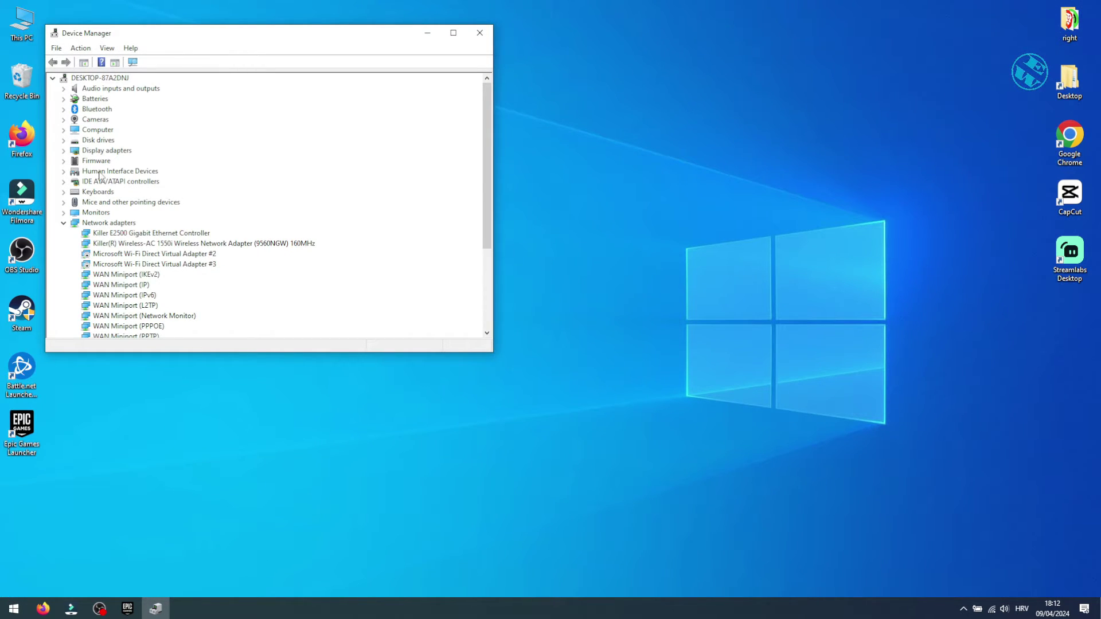
left_click(64, 151)
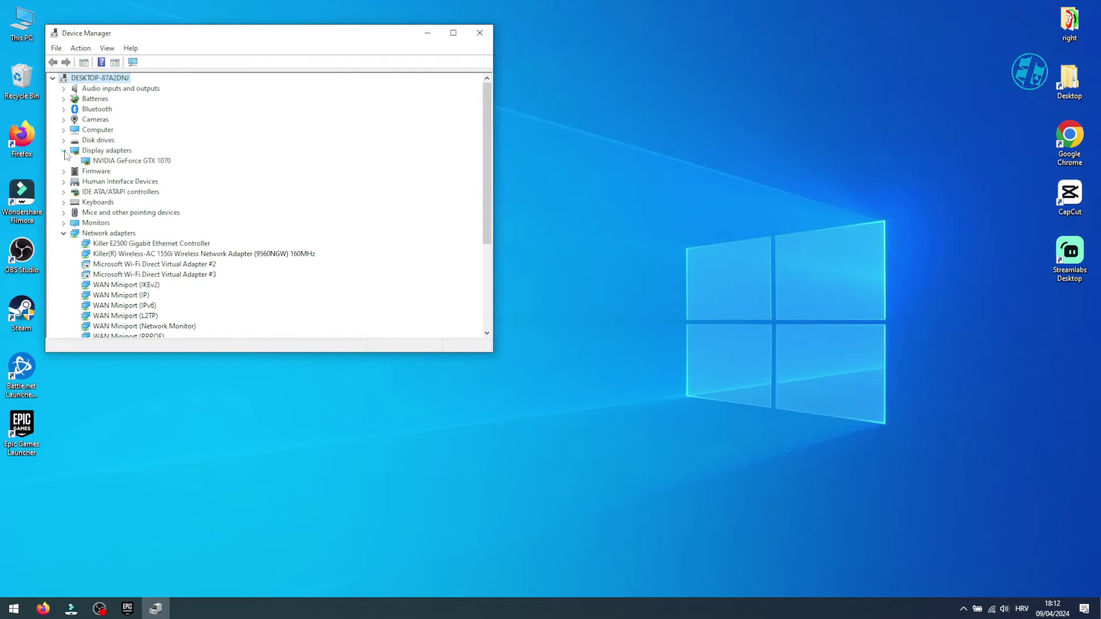
right_click(124, 165)
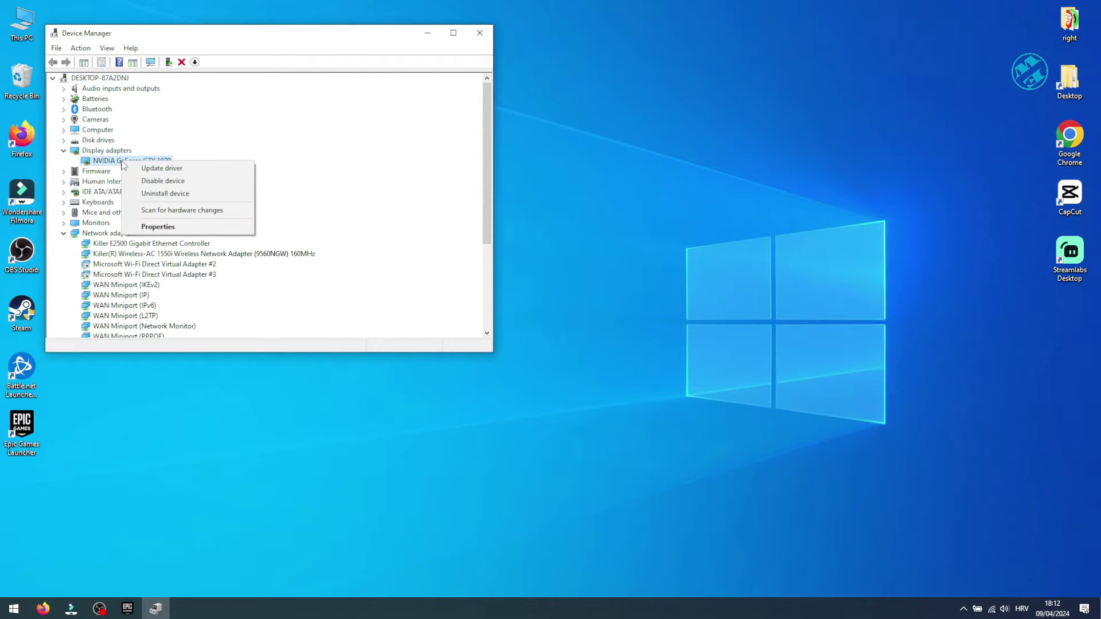
left_click(170, 170)
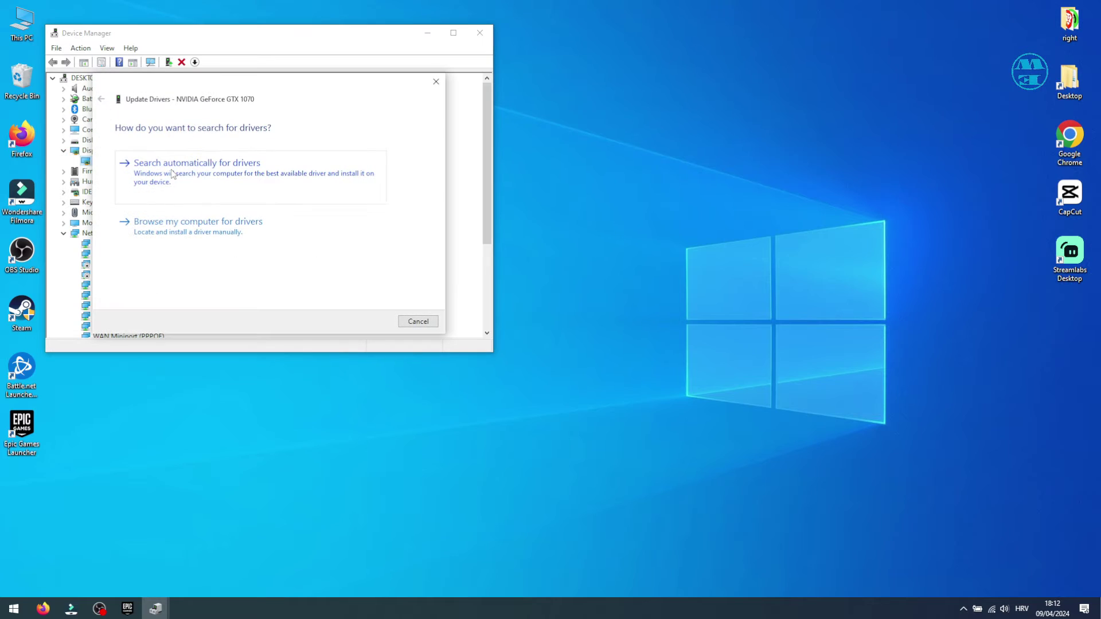
left_click(206, 175)
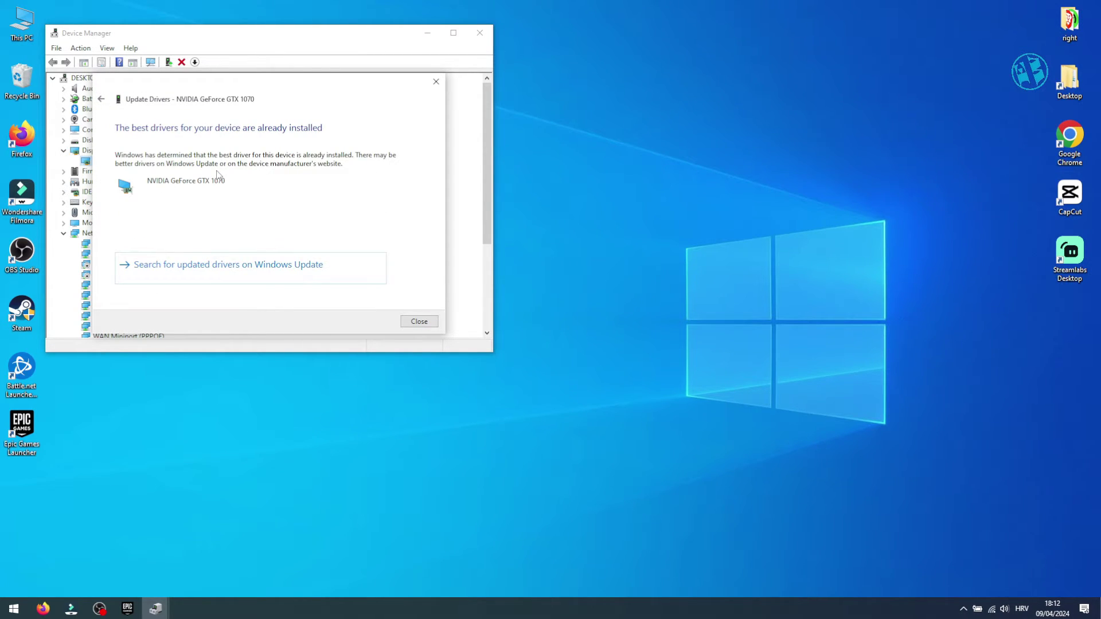
left_click(419, 321)
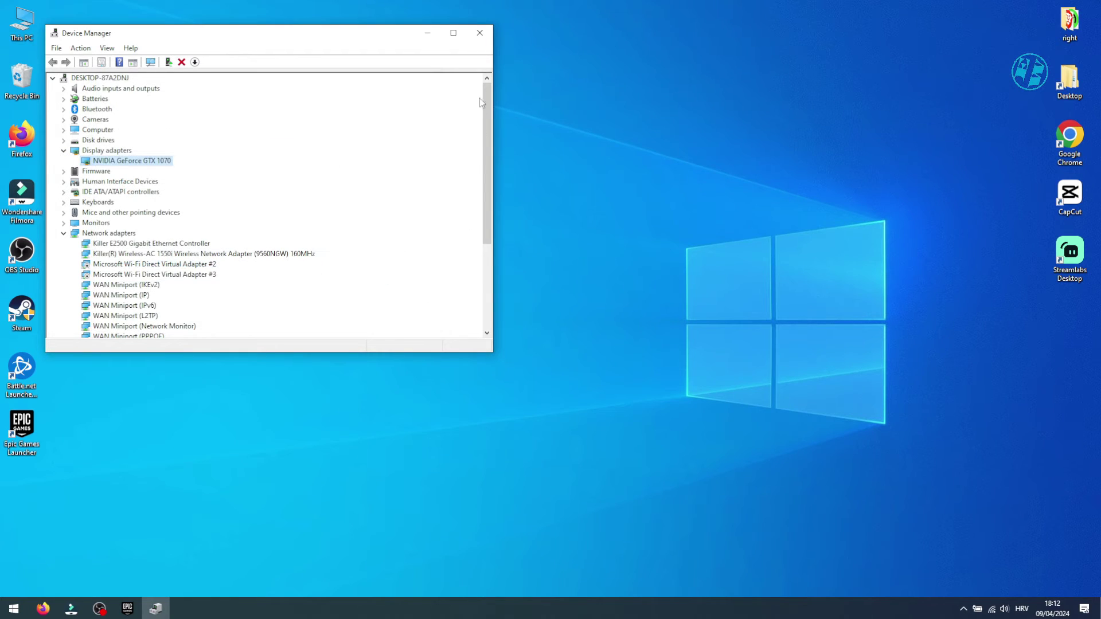
left_click(480, 33)
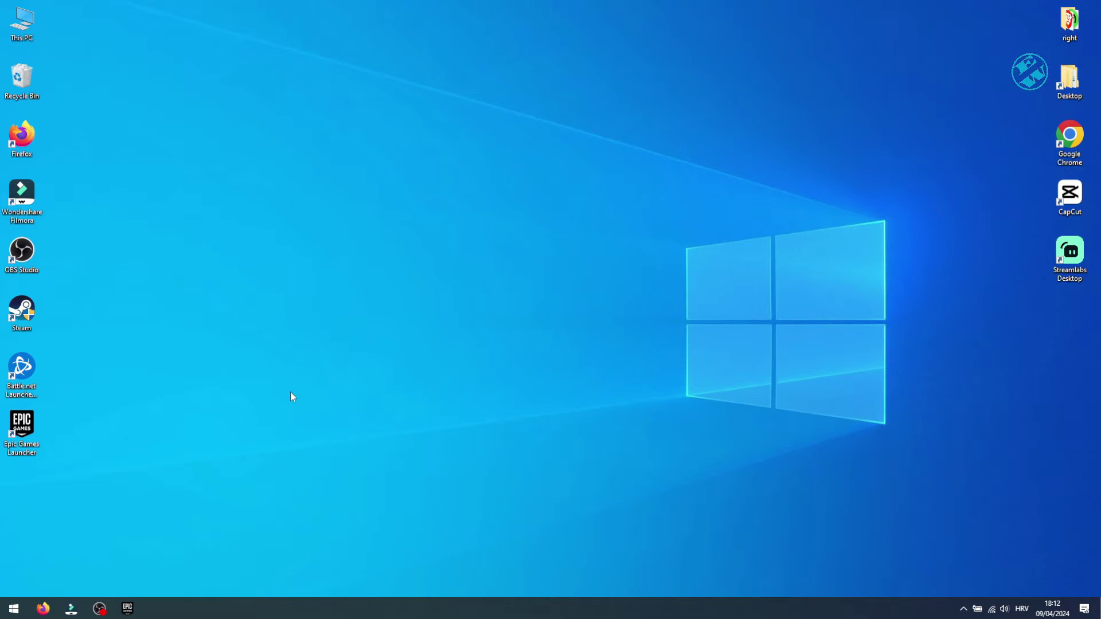
Switch to Firefox, review the Intel, AMD and NVIDIA driver download pages, including AMD's Radeon RX 7000 Series graphics, and leave the browser.
left_click(40, 610)
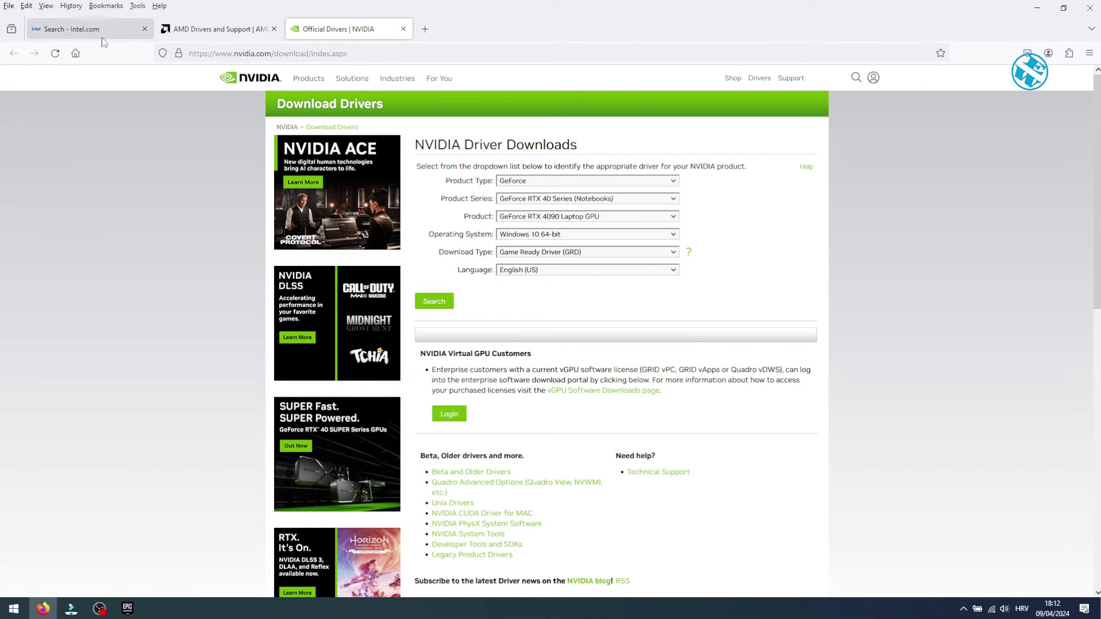
left_click(86, 29)
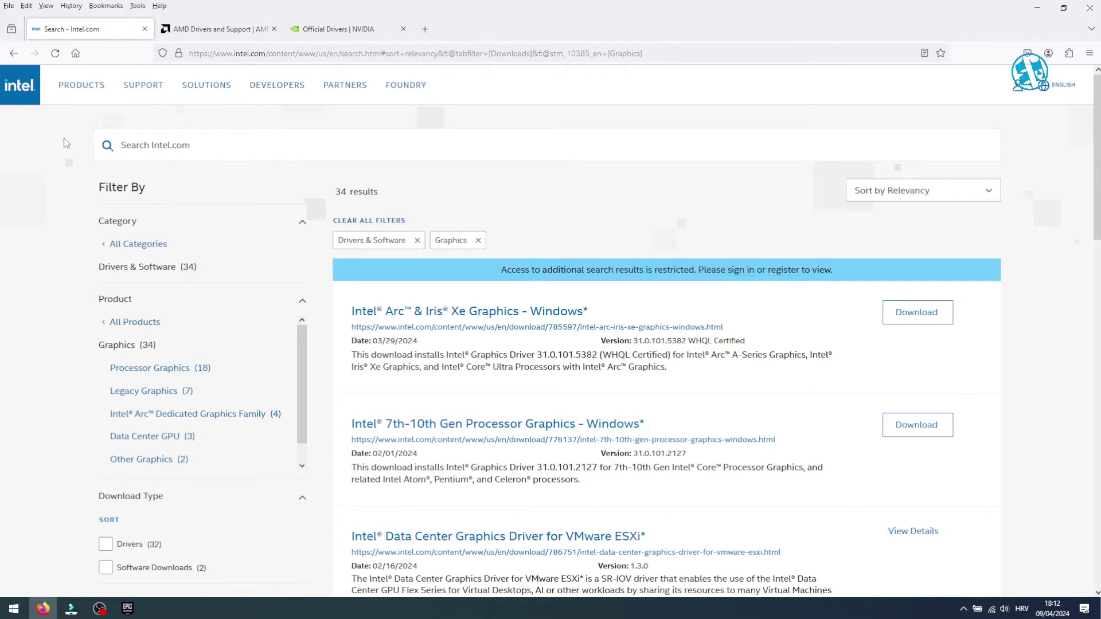
left_click(221, 30)
left_click(259, 449)
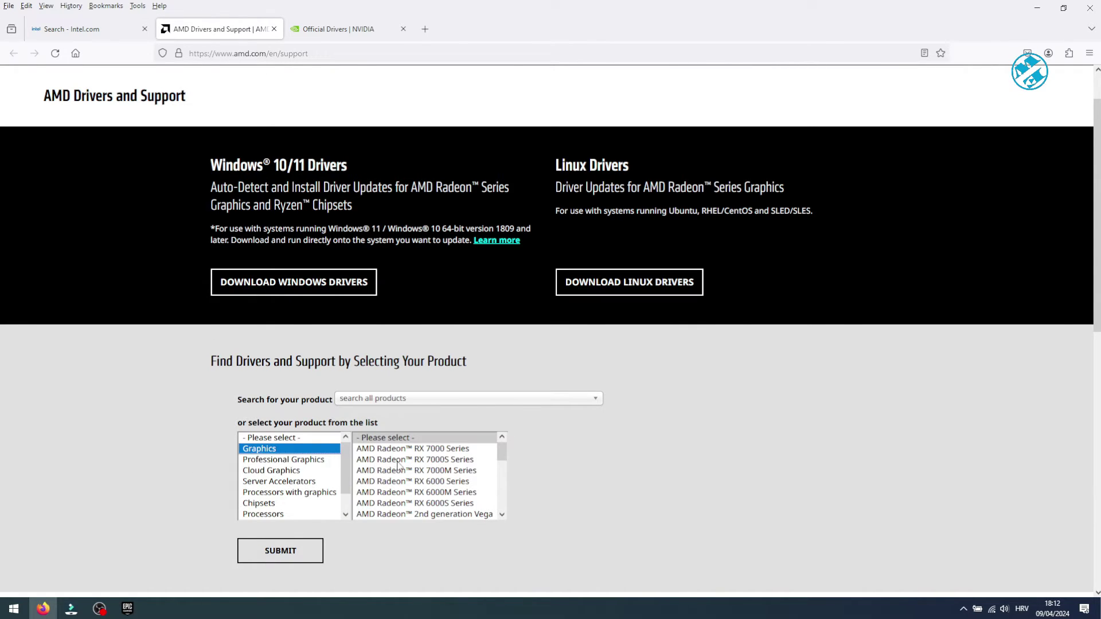
left_click(390, 448)
left_click(336, 28)
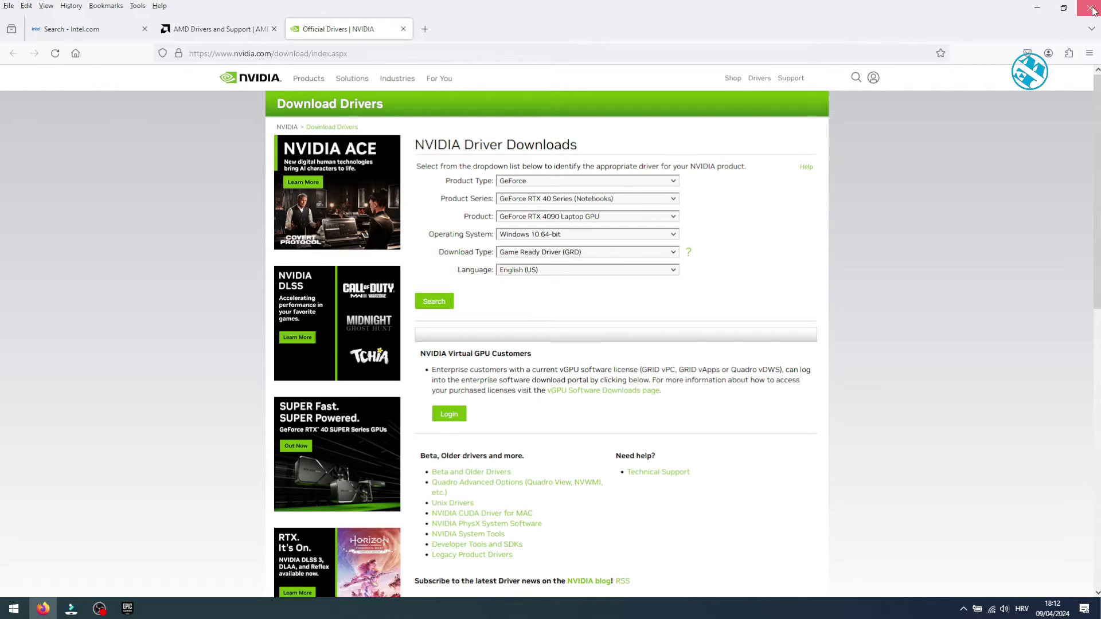
left_click(1036, 7)
Switch to GeForce Experience, check for graphics driver updates, and close it.
left_click(963, 609)
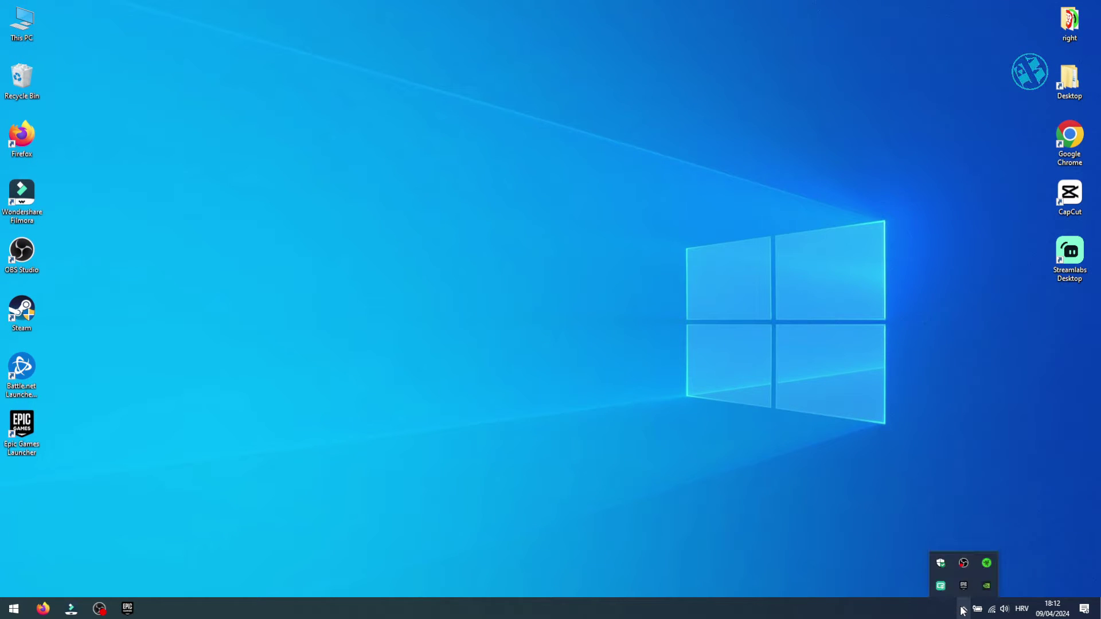
right_click(986, 585)
left_click(1022, 559)
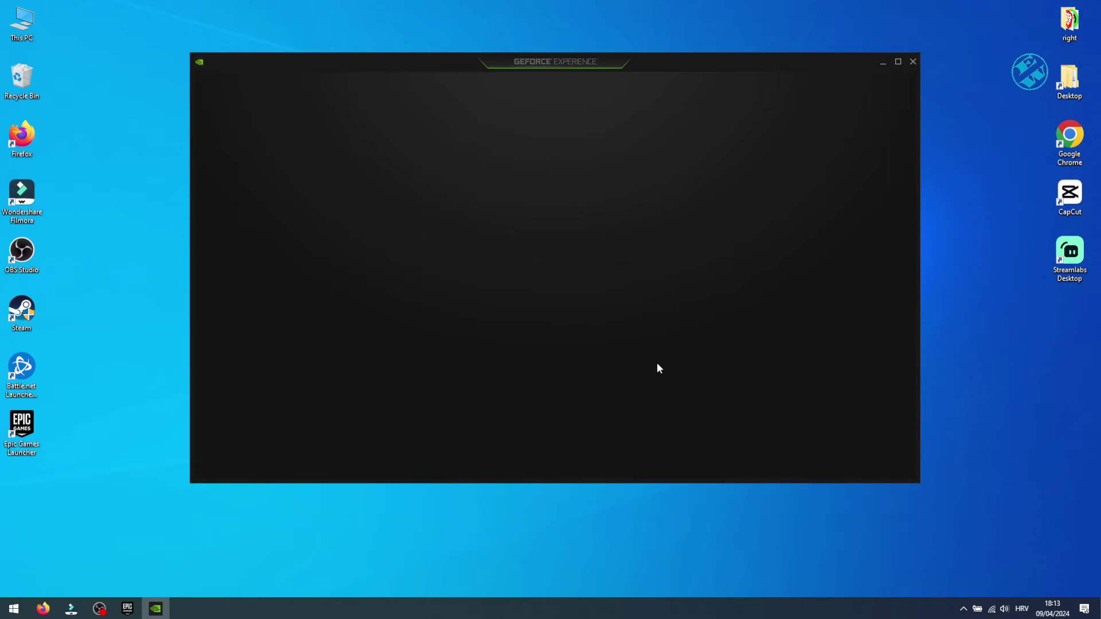
left_click(304, 92)
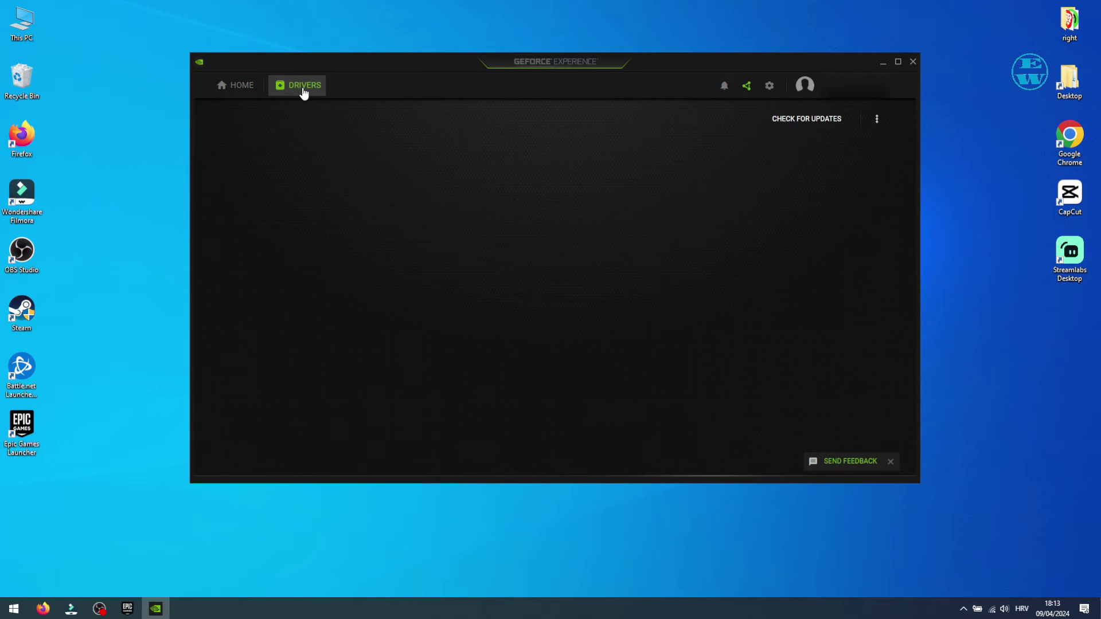
left_click(806, 121)
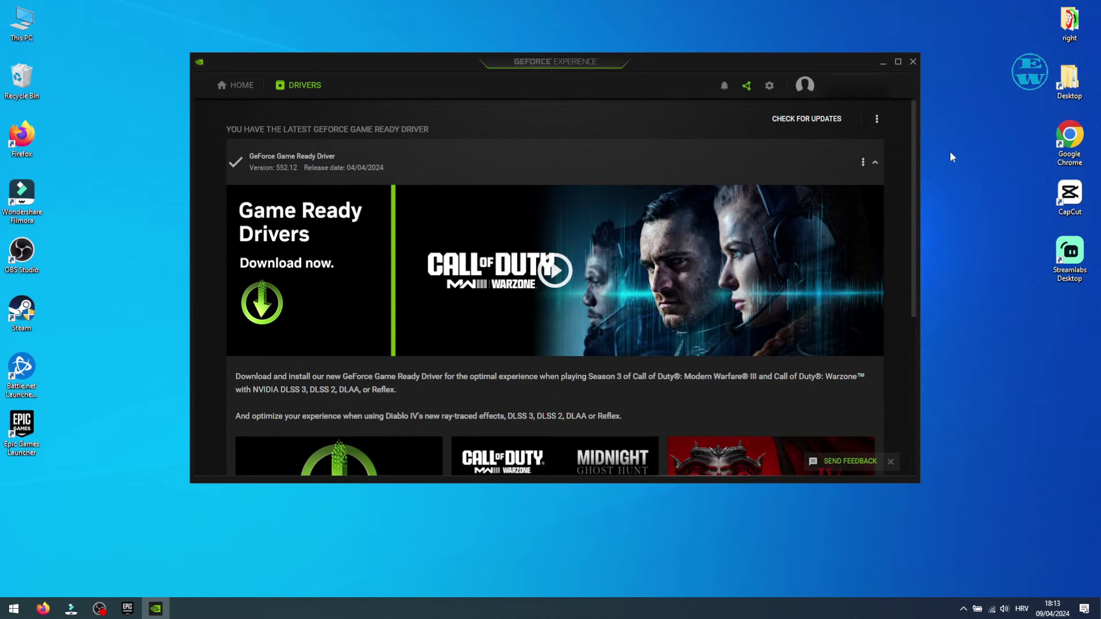
left_click(912, 62)
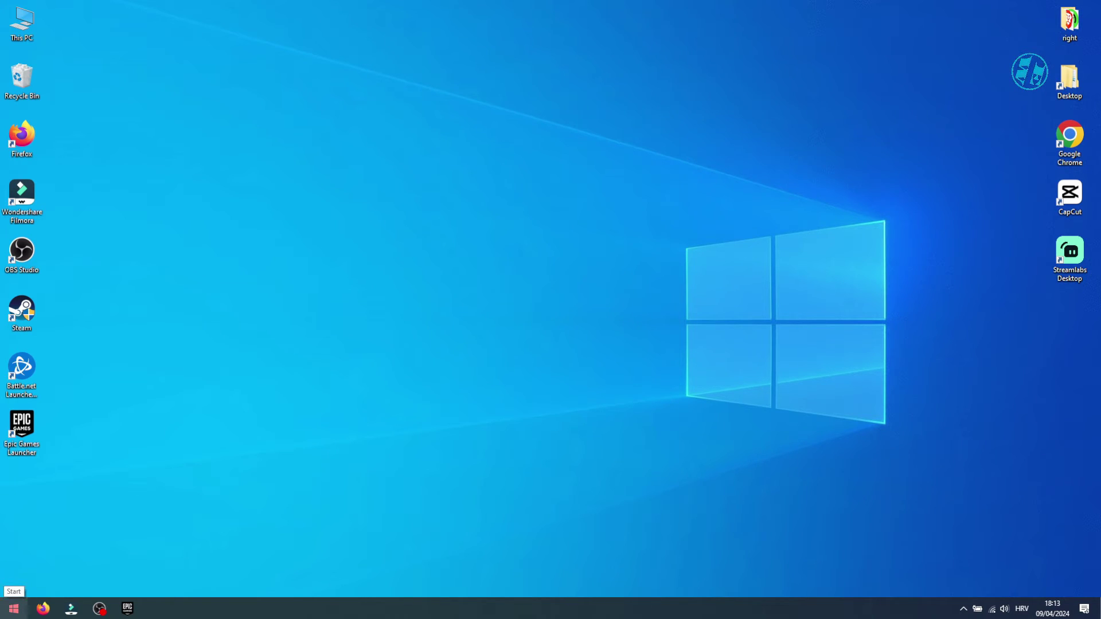
Switch to Windows Settings, start a Windows Update check under Update & Security, and close Settings.
left_click(14, 608)
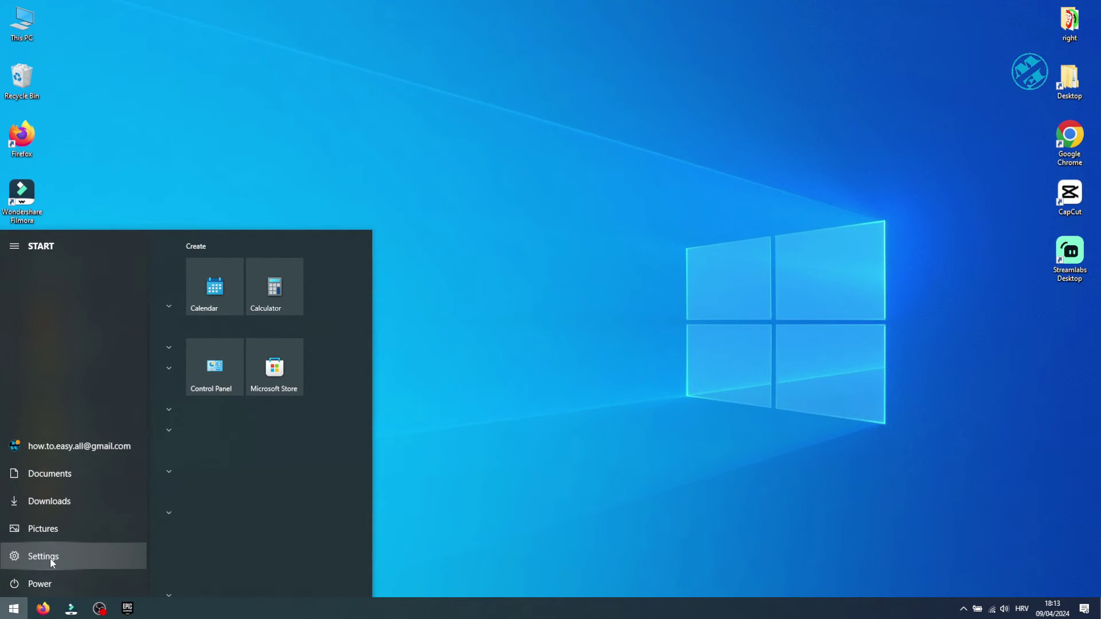
left_click(46, 557)
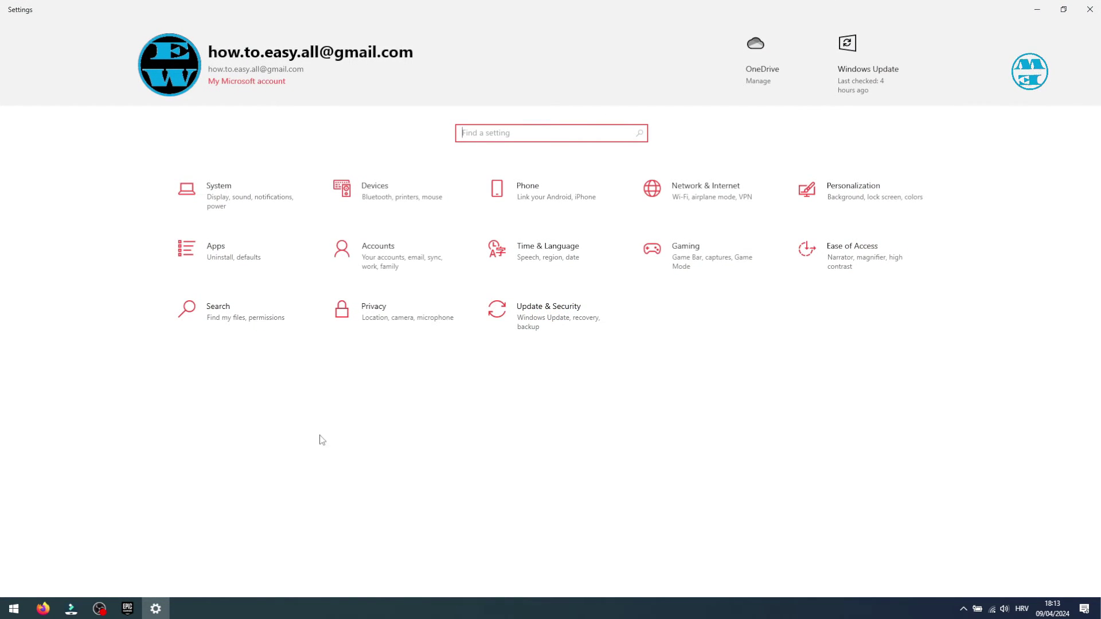
left_click(522, 319)
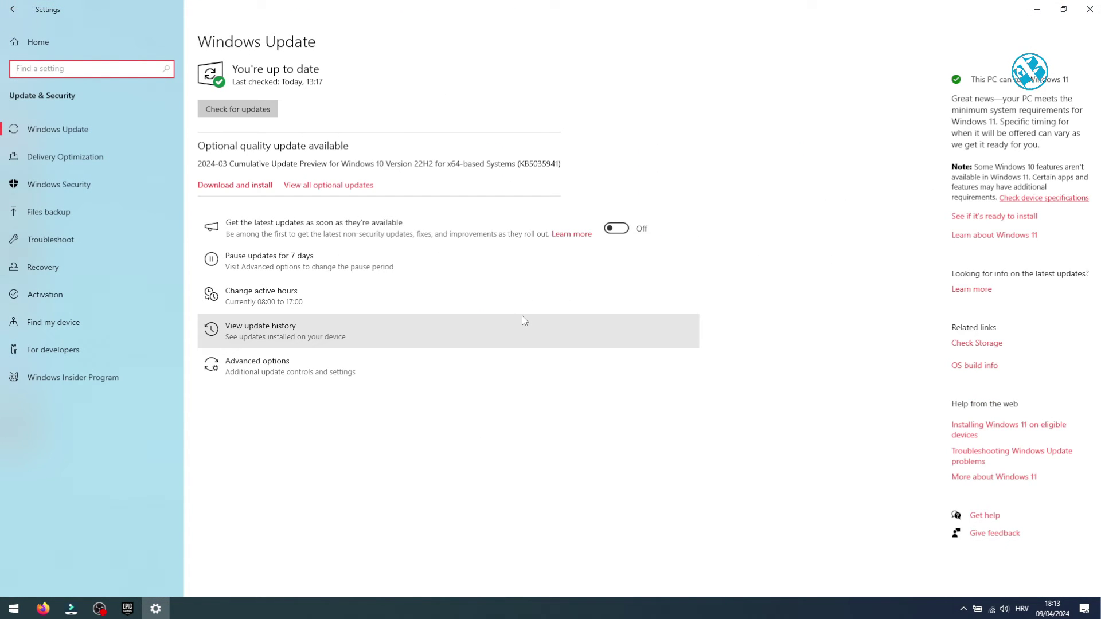
left_click(232, 109)
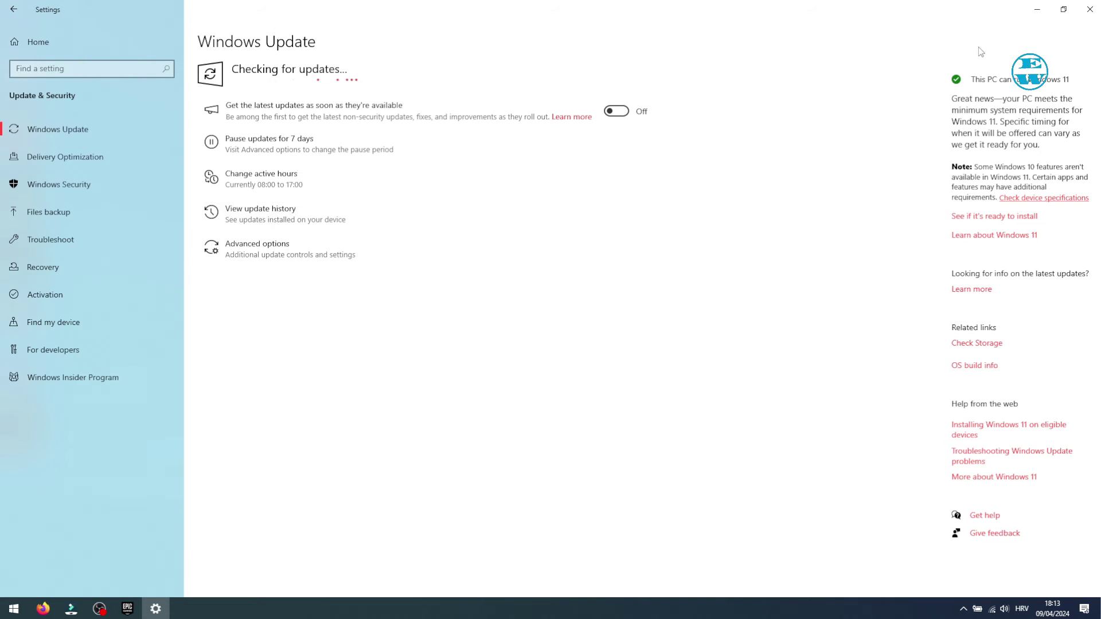
left_click(1089, 10)
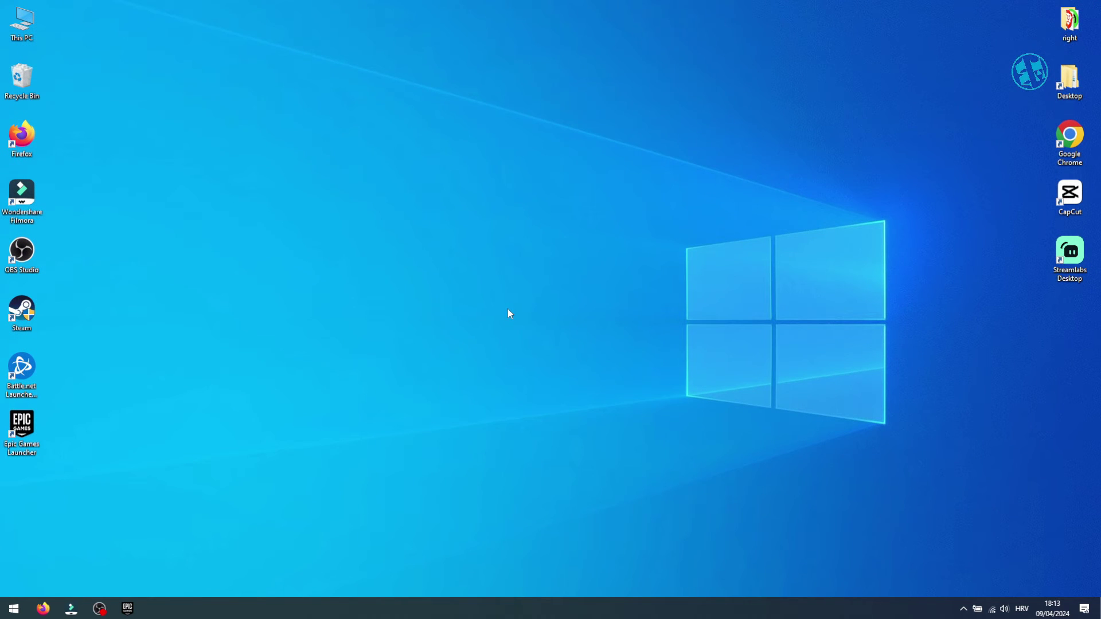